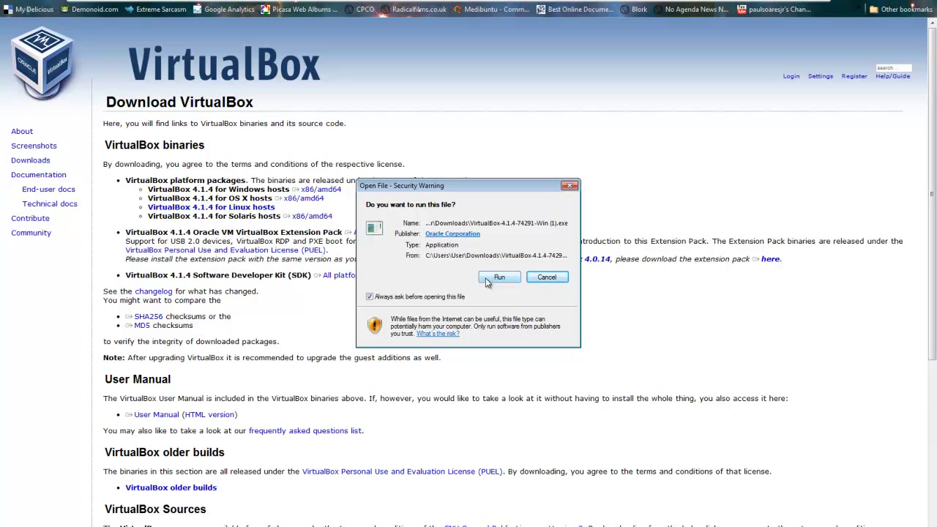
# Run the downloaded VirtualBox 4.1.4 installer and accept the default features and installation location in its setup wizard
pyautogui.moveTo(474, 192); pyautogui.dragTo(383, 113)
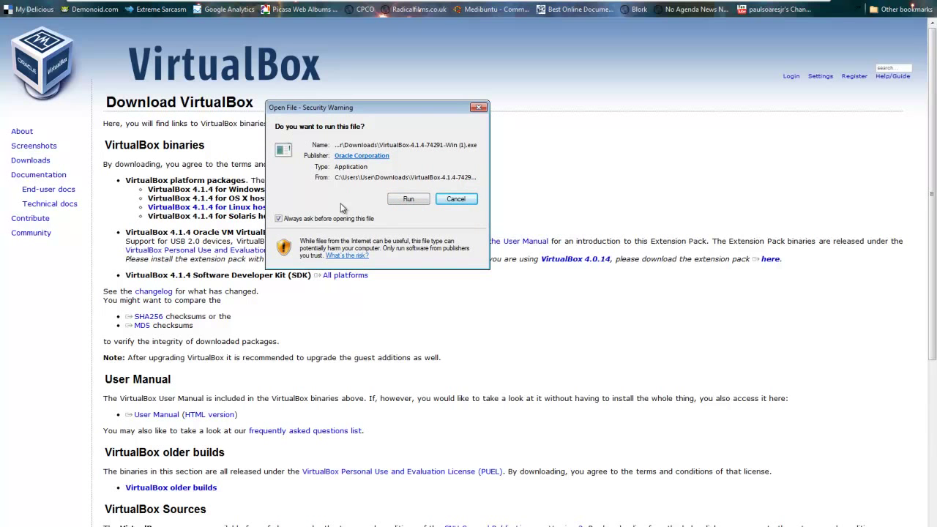
pyautogui.click(399, 199)
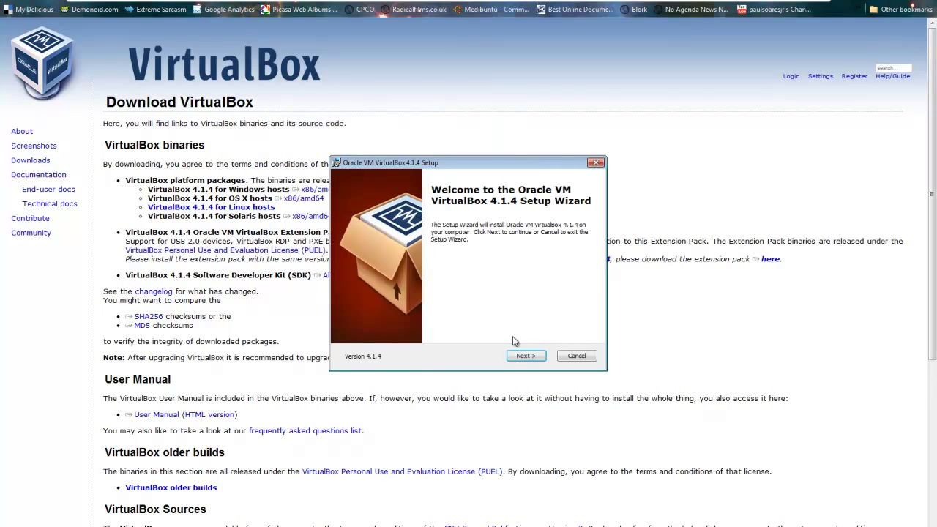
pyautogui.click(524, 356)
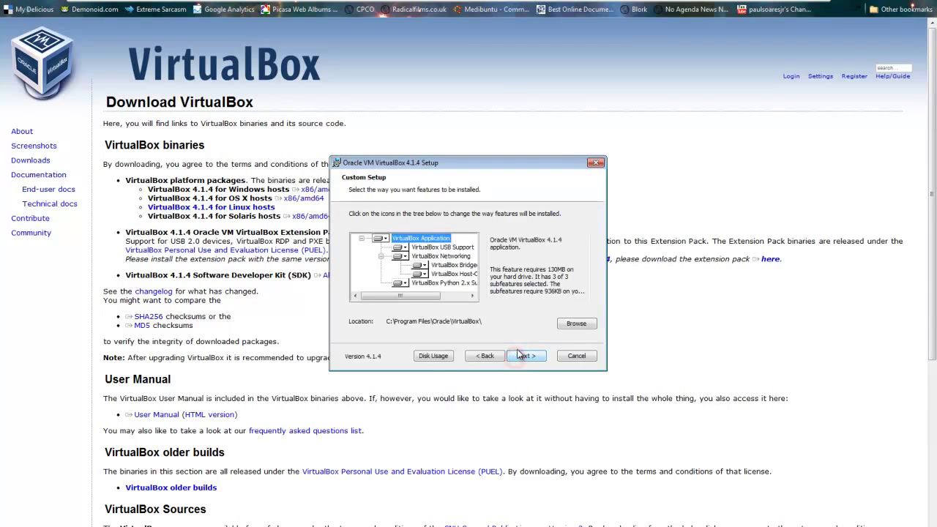
pyautogui.moveTo(424, 297); pyautogui.dragTo(443, 306)
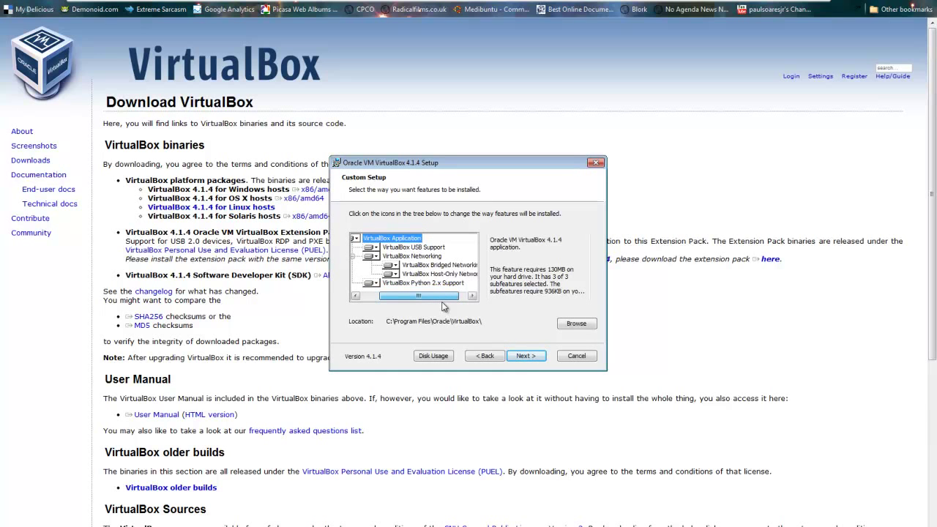
pyautogui.moveTo(443, 307); pyautogui.dragTo(442, 306)
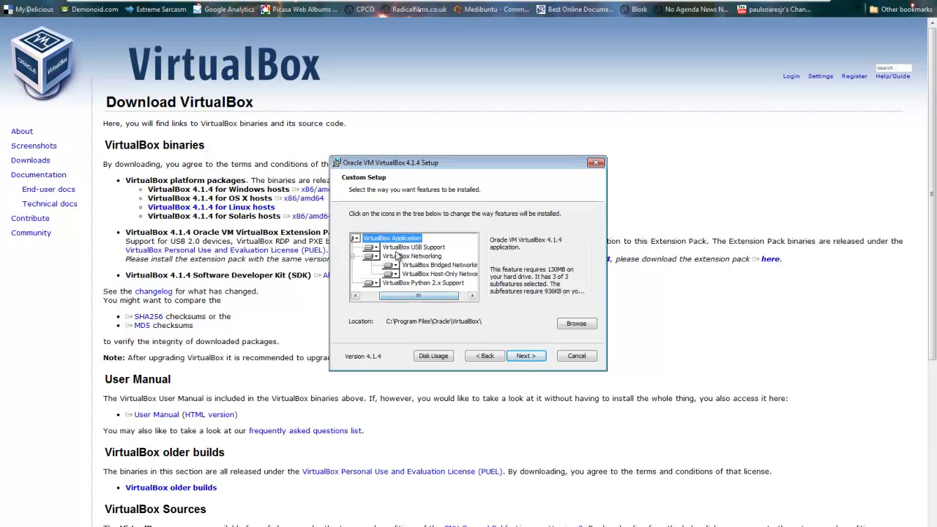
pyautogui.click(526, 356)
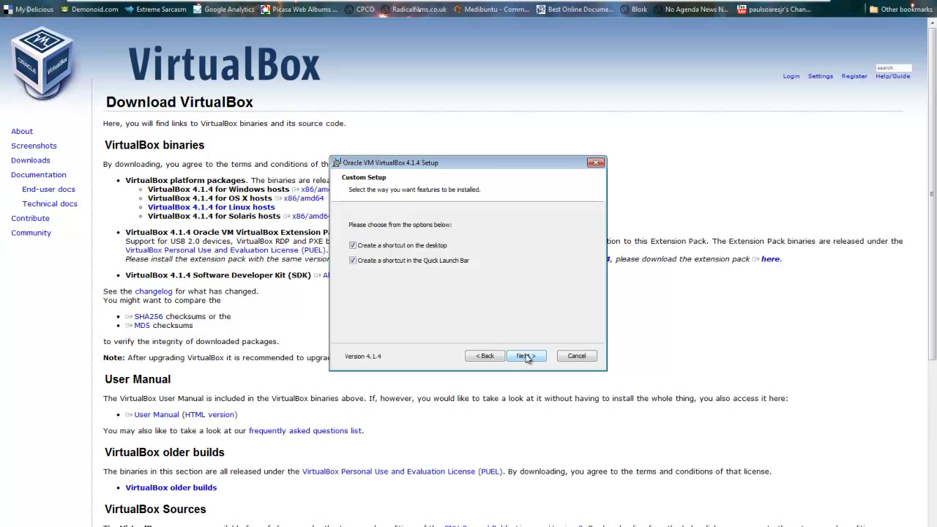
# Keep the desktop and Quick Launch Bar shortcuts and agree to proceed with the installation despite the network interface reset
pyautogui.click(526, 357)
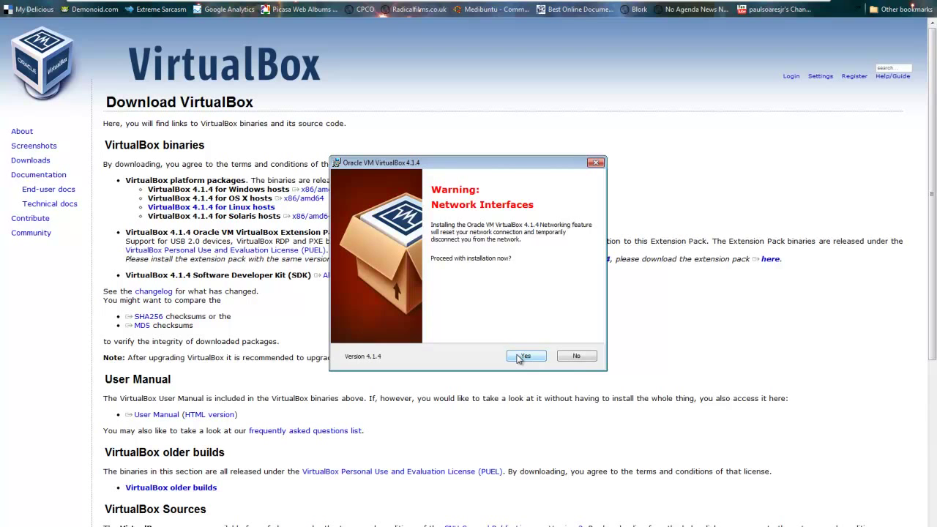
pyautogui.click(518, 357)
pyautogui.click(518, 358)
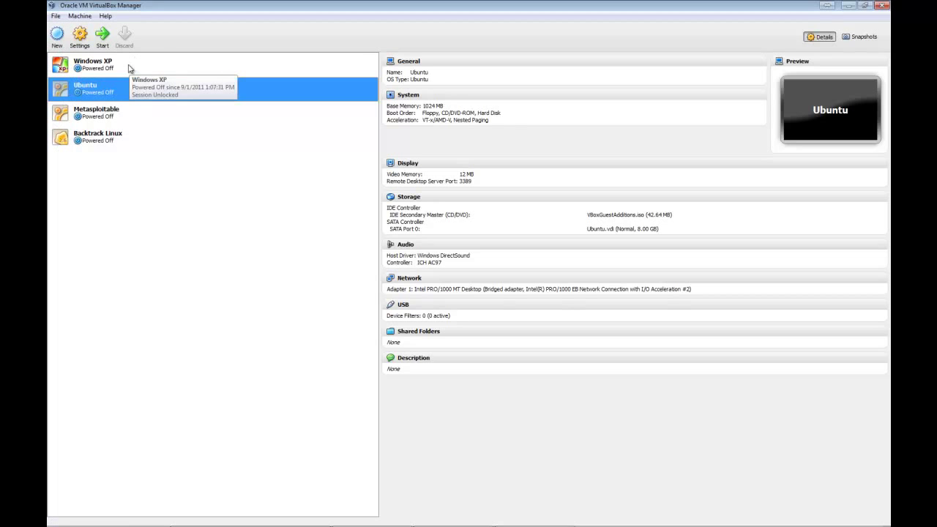
# Start a new Linux virtual machine, version Ubuntu, named Ubuntu 2, and give it 1024 MB of base memory
pyautogui.click(56, 36)
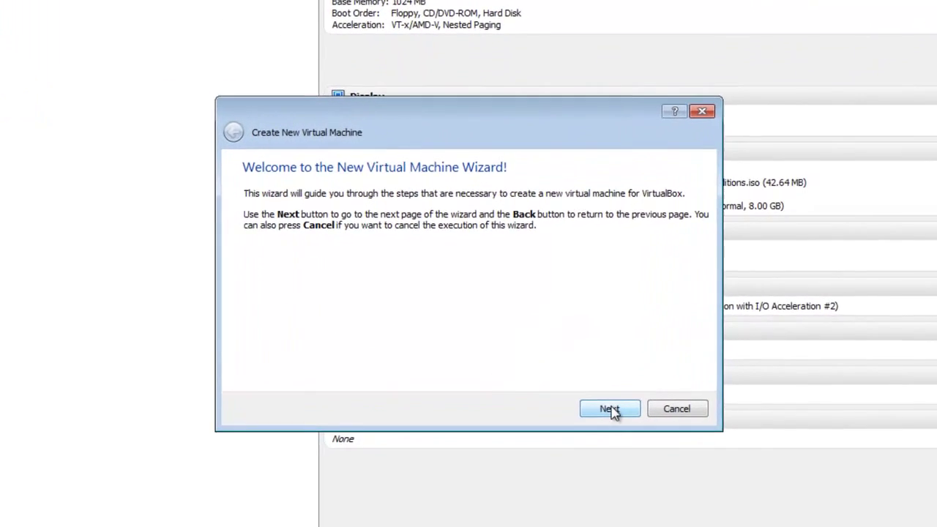
pyautogui.click(630, 430)
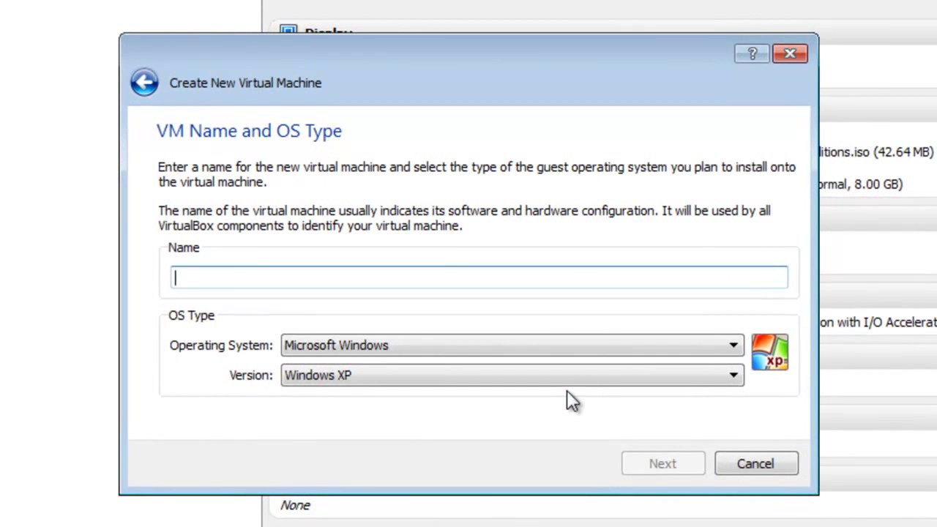
pyautogui.write('Ub')
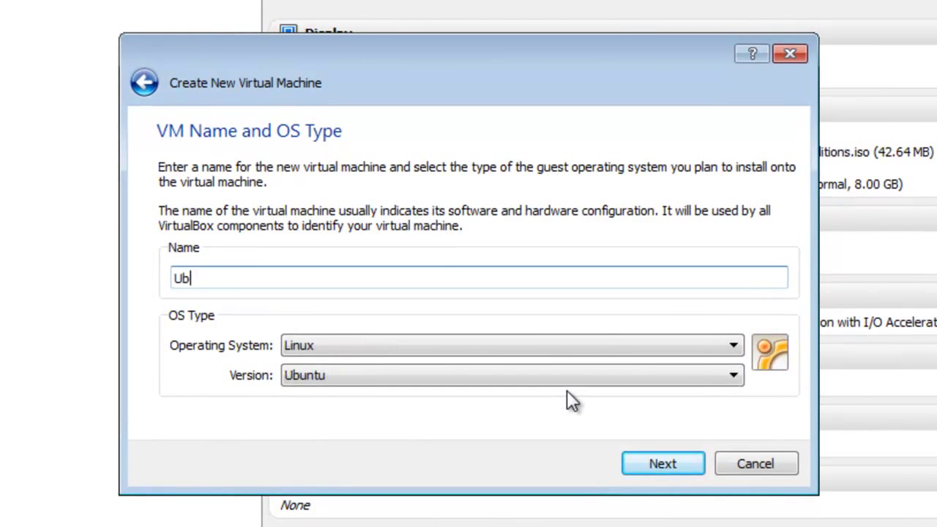
pyautogui.press('BackSpace')
pyautogui.press('BackSpace')
pyautogui.write('Ubuntu 2')
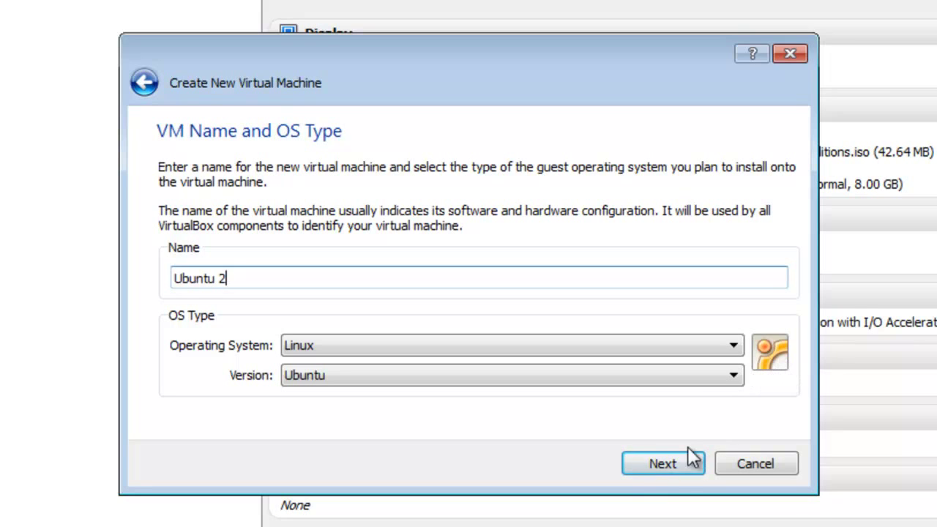
pyautogui.click(658, 461)
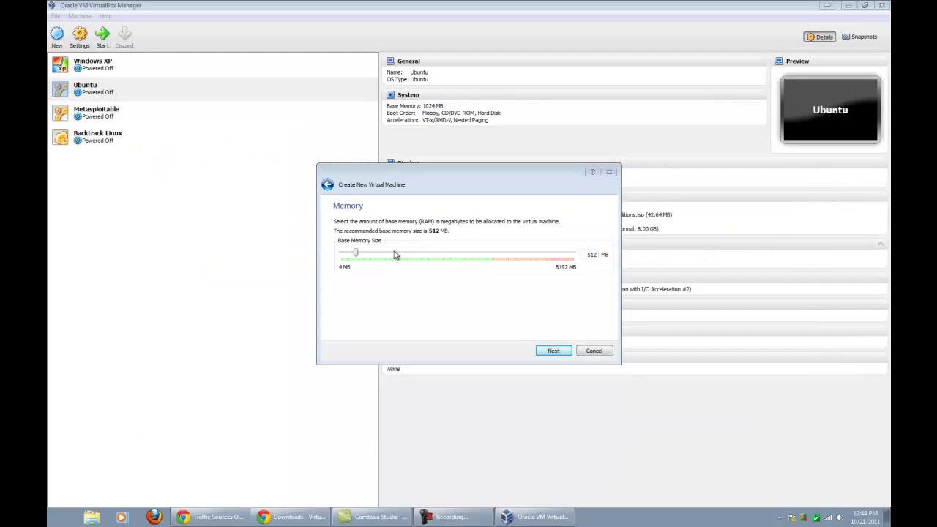
pyautogui.click(374, 255)
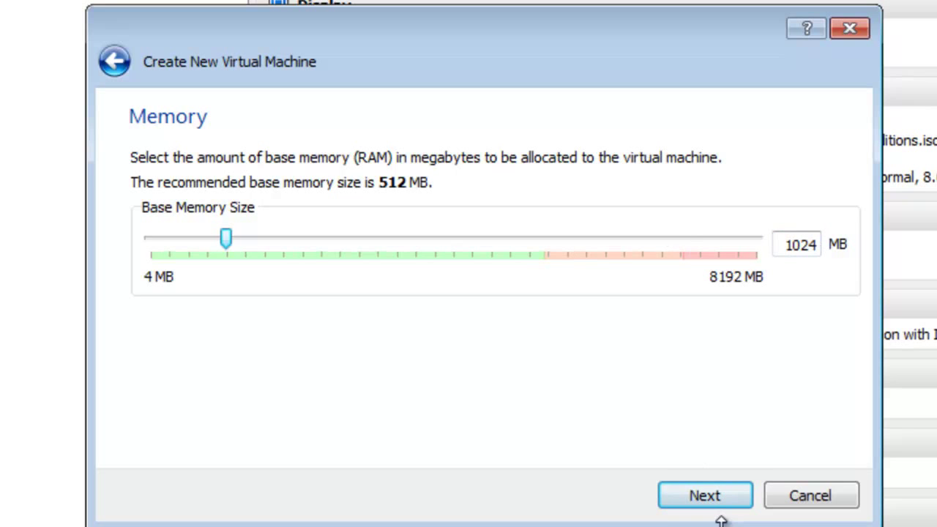
pyautogui.click(705, 499)
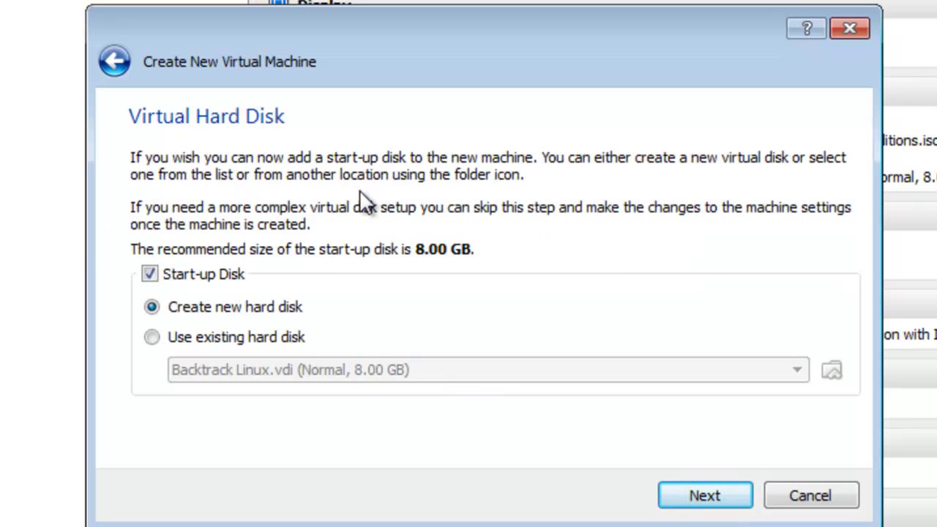
pyautogui.click(151, 337)
pyautogui.click(187, 371)
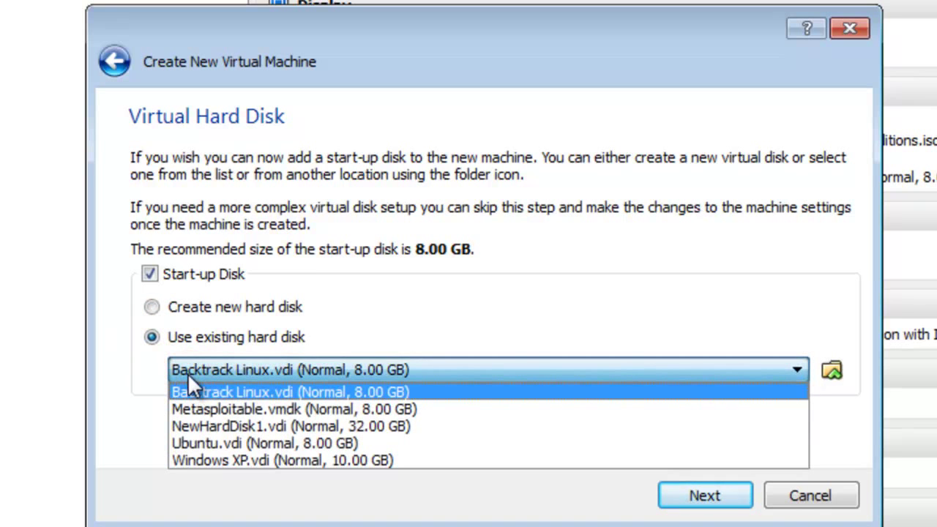
pyautogui.click(188, 376)
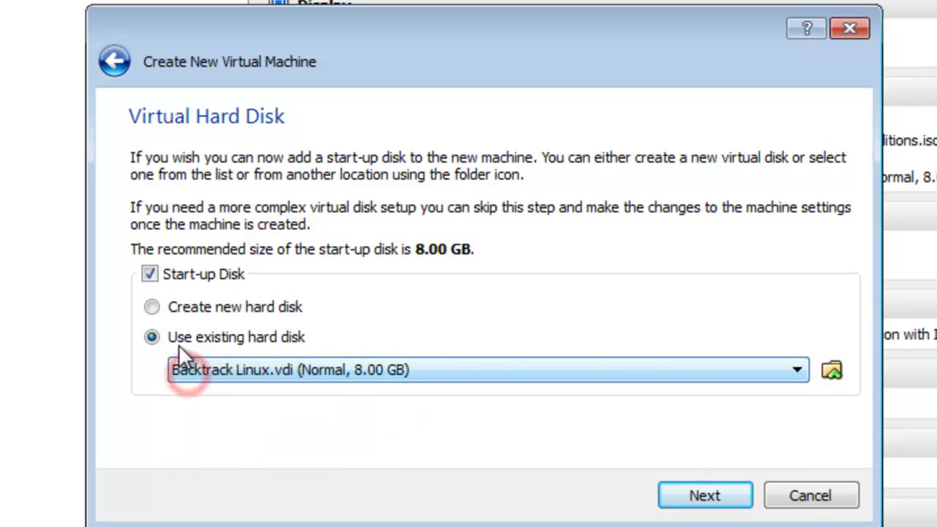
pyautogui.click(153, 309)
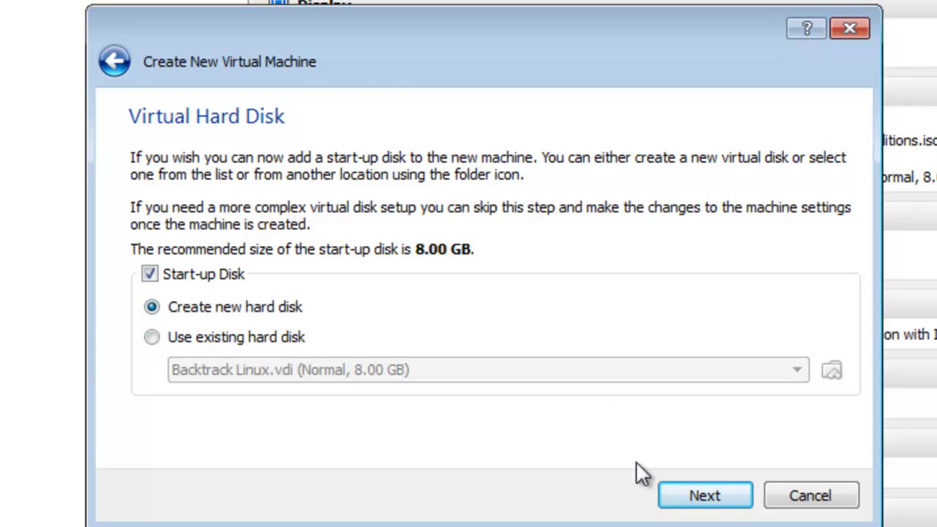
# Set up a new start-up hard disk for the machine as a VDI file with dynamically allocated storage
pyautogui.click(677, 489)
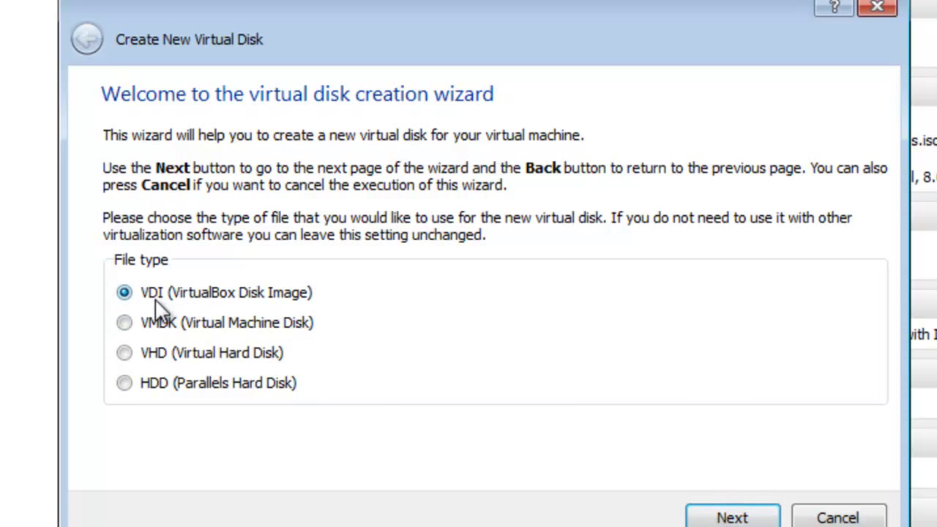
pyautogui.click(710, 518)
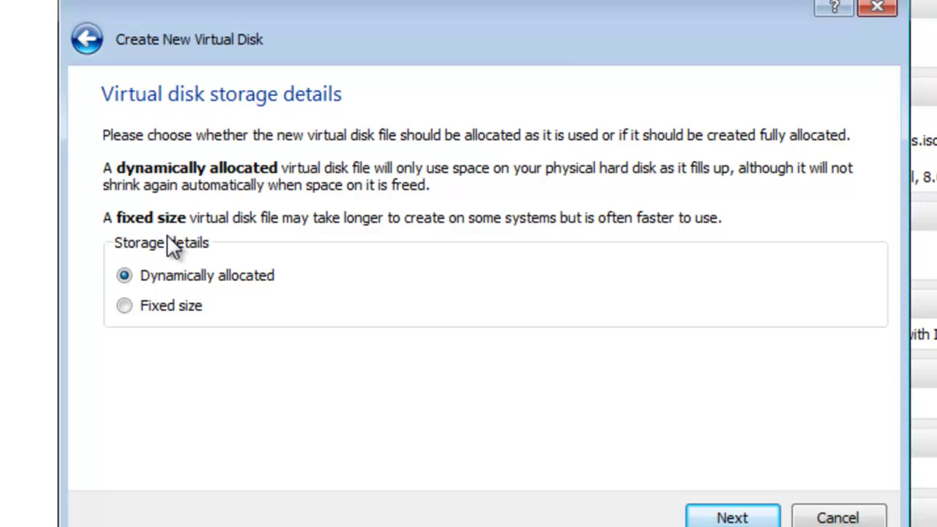
pyautogui.click(123, 312)
pyautogui.click(242, 277)
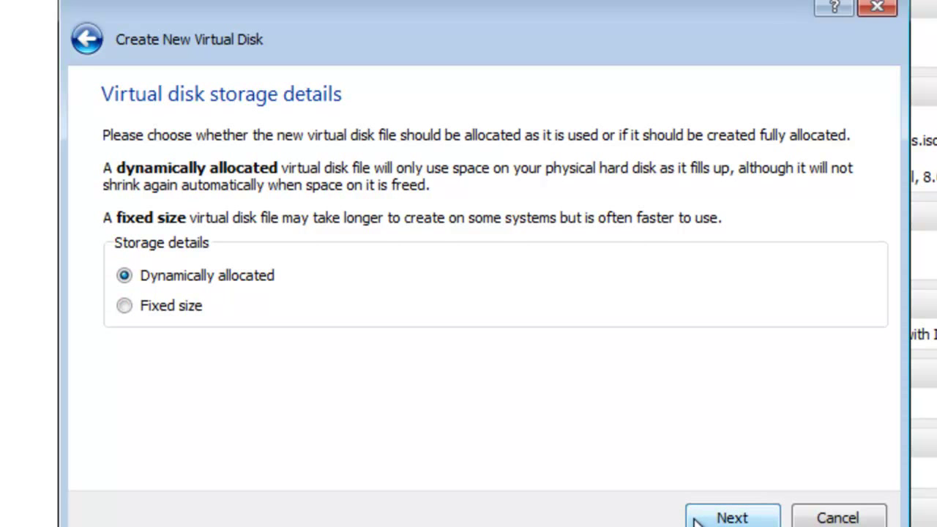
pyautogui.click(699, 518)
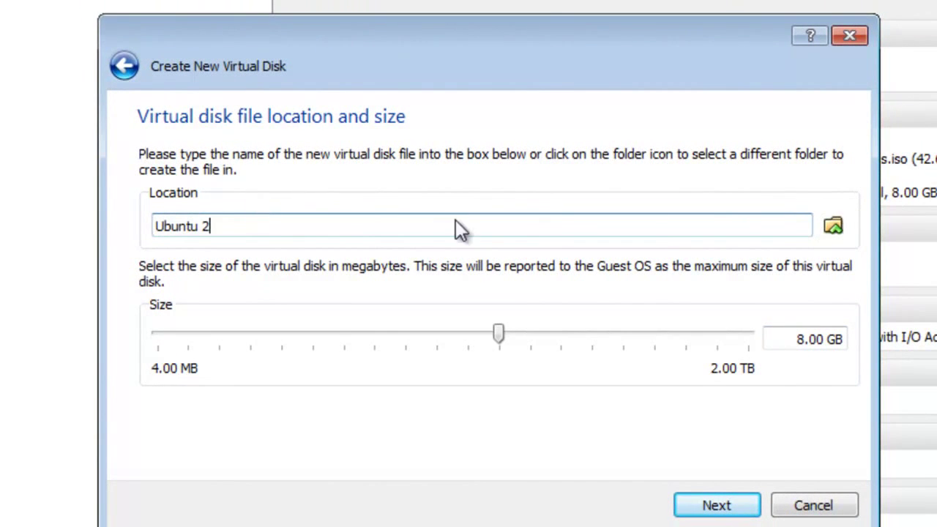
pyautogui.click(835, 226)
pyautogui.click(350, 107)
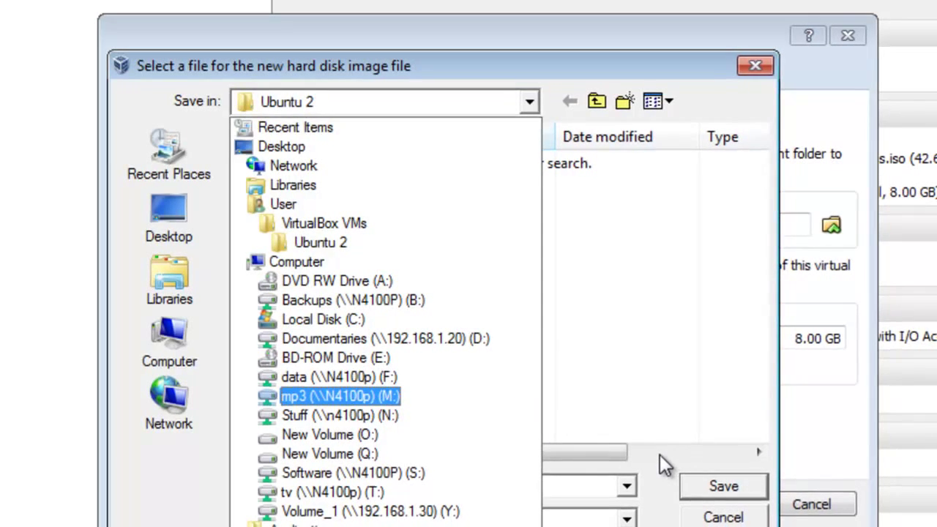
pyautogui.click(638, 382)
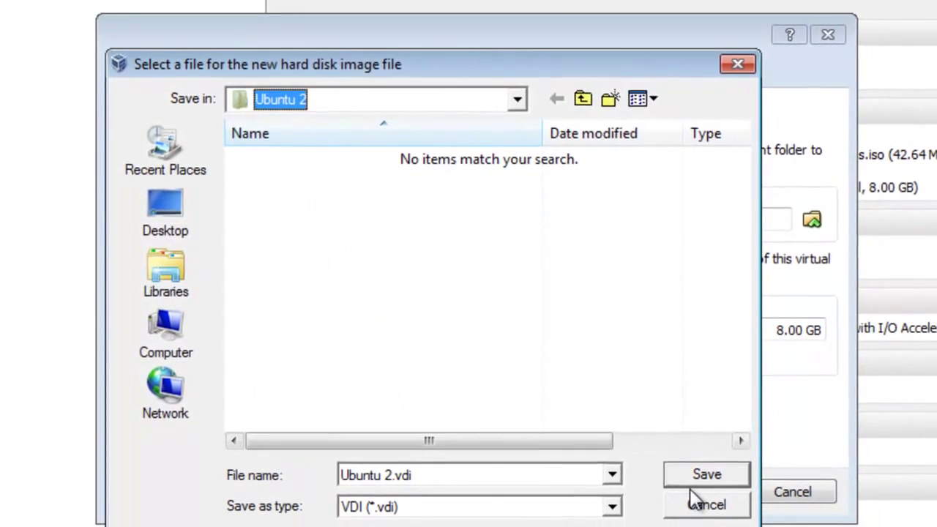
pyautogui.click(699, 513)
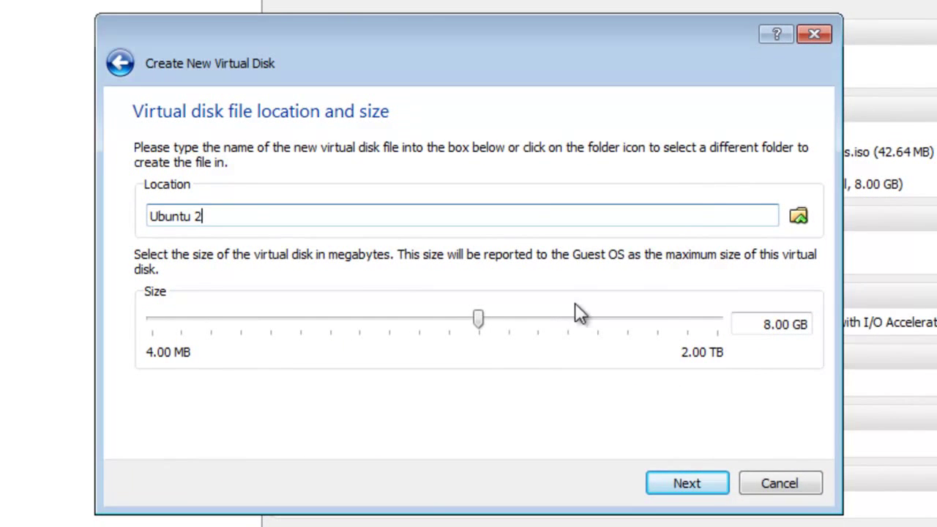
# Set the virtual disk's size to 16.00 GB and create the disk and the Ubuntu 2 virtual machine
pyautogui.click(532, 316)
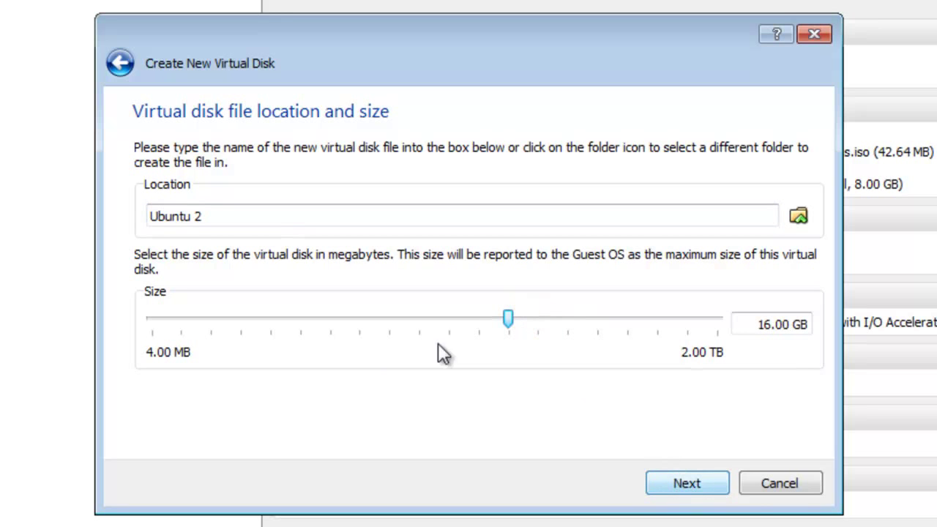
pyautogui.click(687, 484)
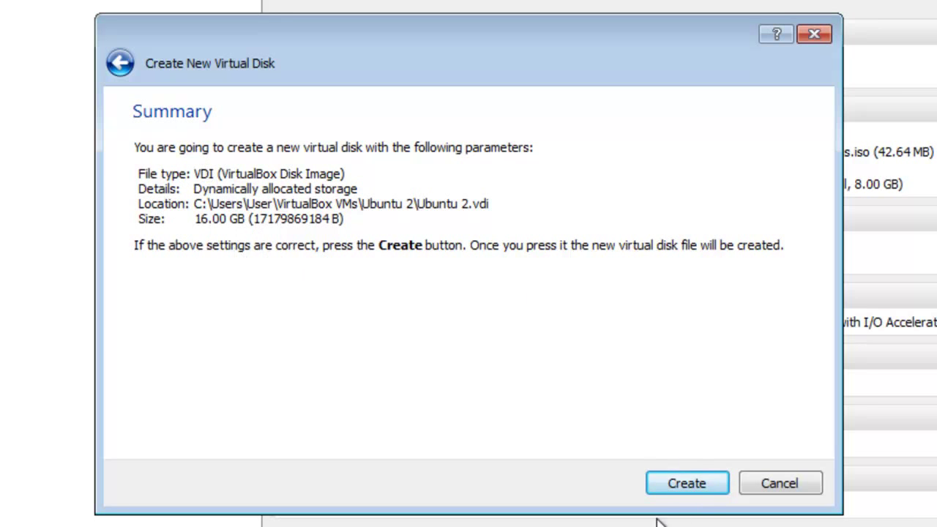
pyautogui.click(687, 473)
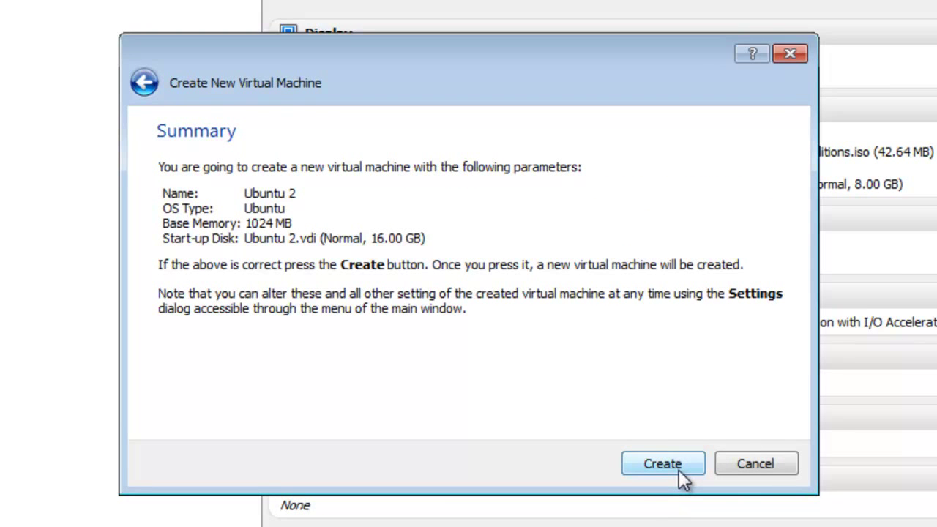
pyautogui.click(677, 468)
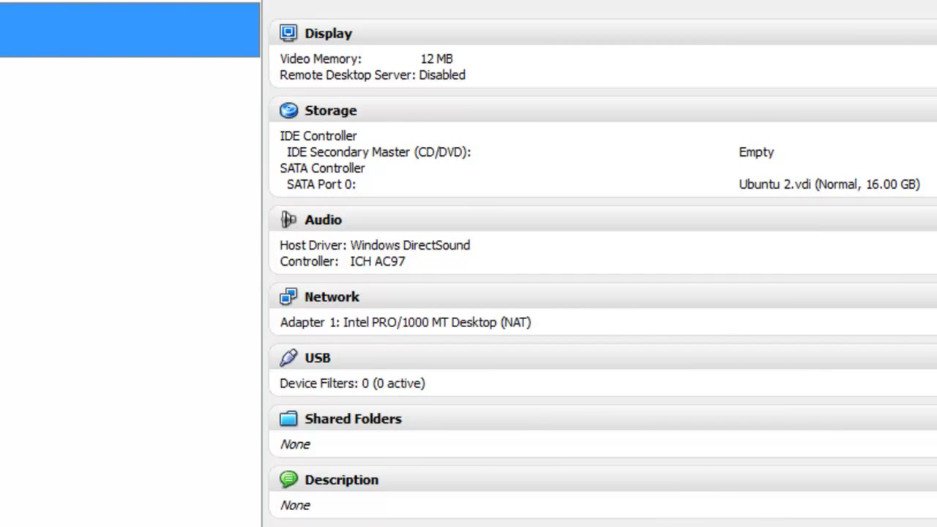
# Start the Ubuntu 2 virtual machine and look through the installation media sources in its First Run Wizard
pyautogui.click(4, 220)
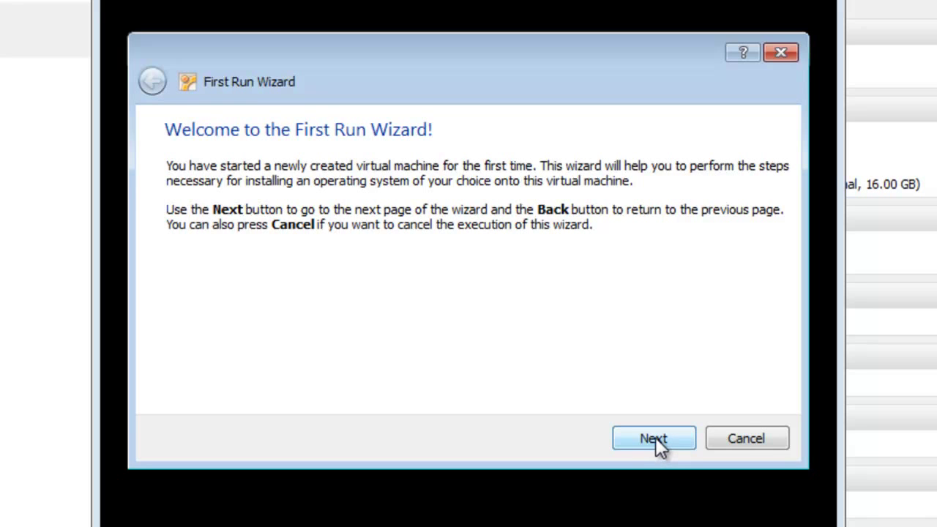
pyautogui.click(655, 437)
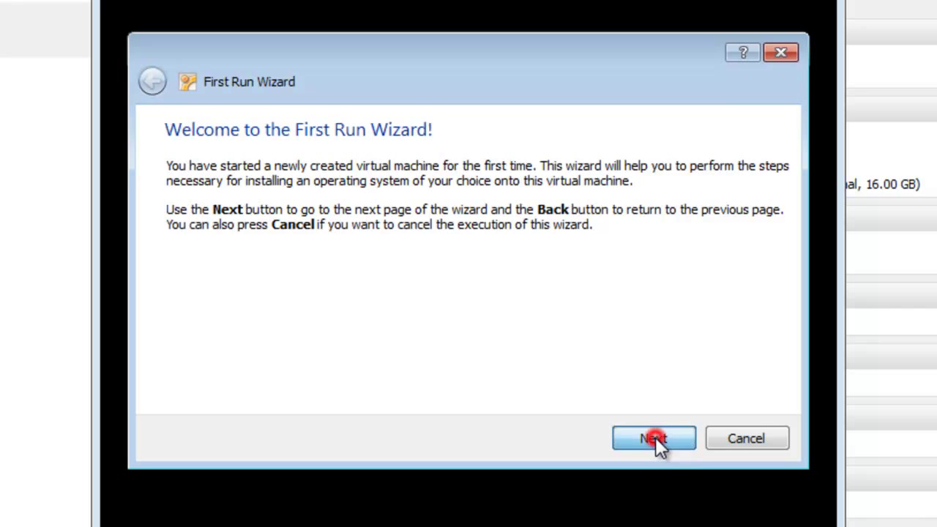
pyautogui.click(307, 234)
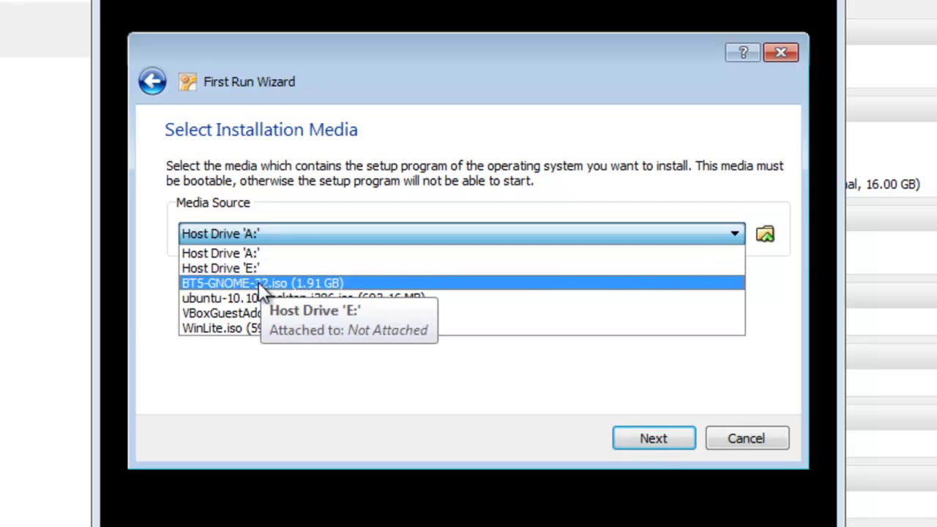
pyautogui.click(220, 236)
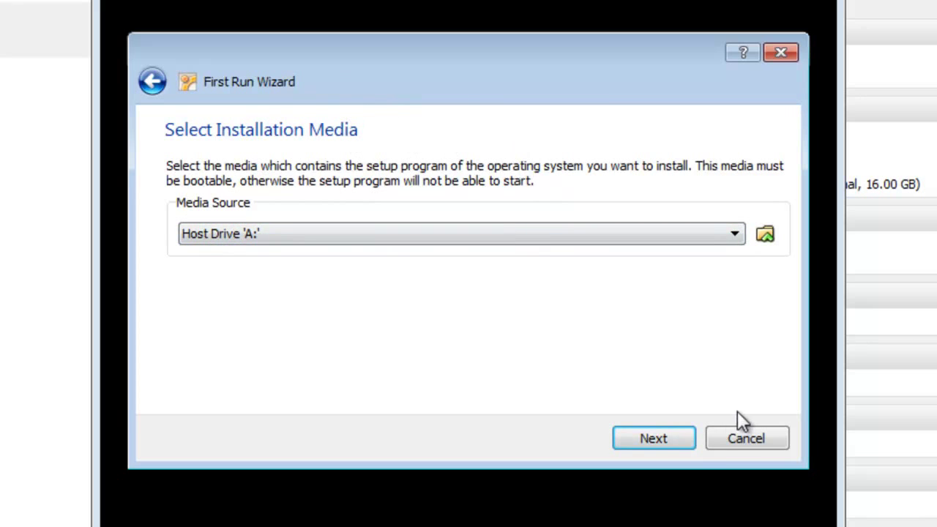
# Cancel the First Run Wizard and power off the Ubuntu 2 virtual machine
pyautogui.click(748, 442)
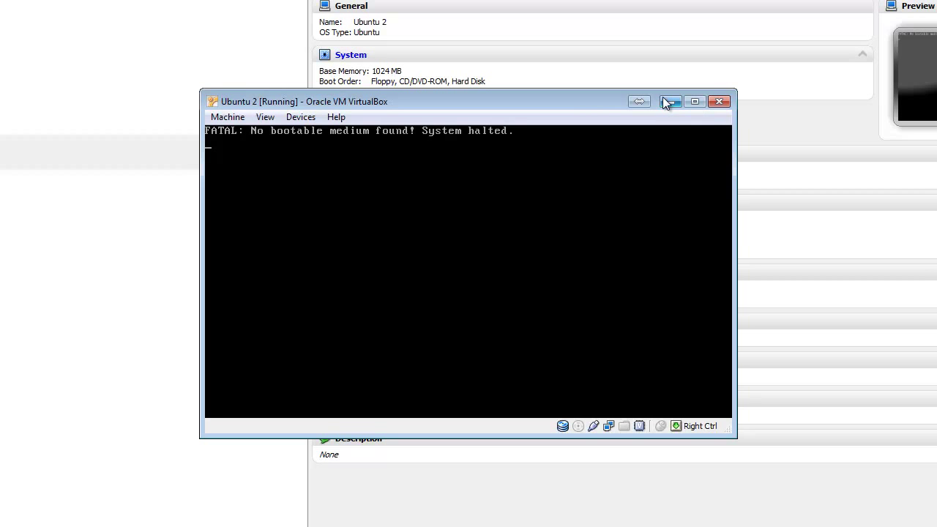
pyautogui.click(719, 101)
pyautogui.click(430, 307)
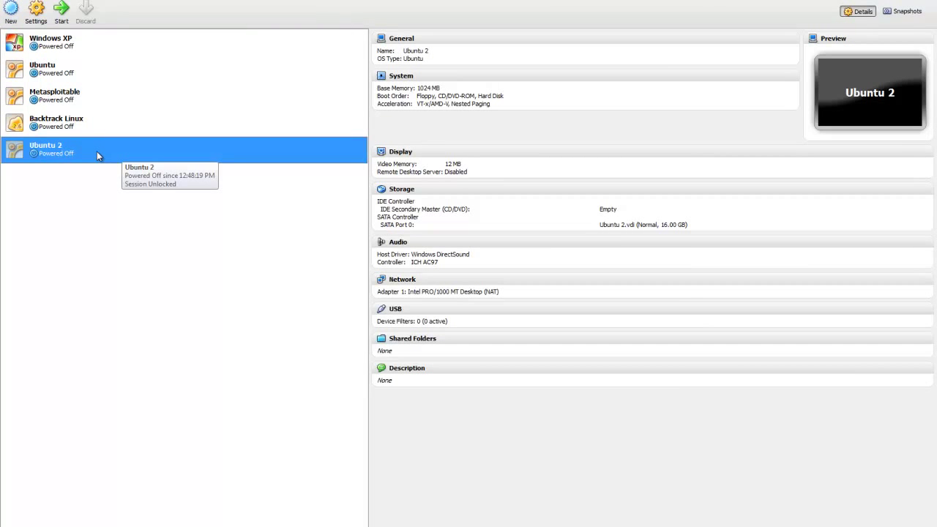
# Open the settings of the Ubuntu 2 virtual machine and review its general basic, advanced and description options
pyautogui.rightClick(97, 151)
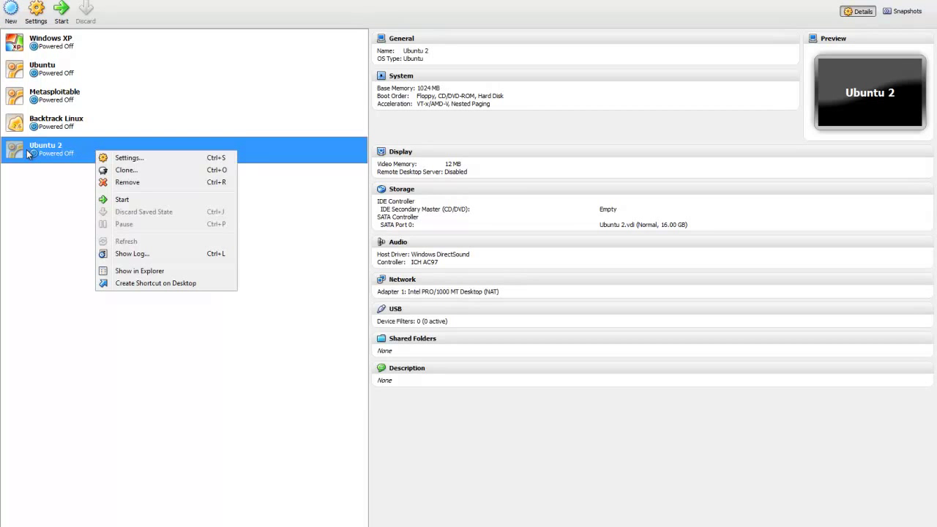
pyautogui.click(130, 159)
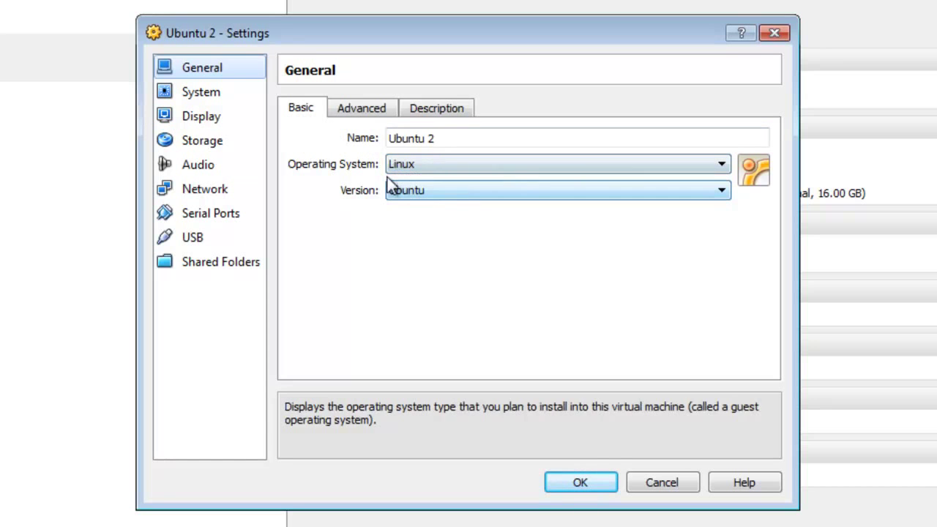
pyautogui.click(356, 115)
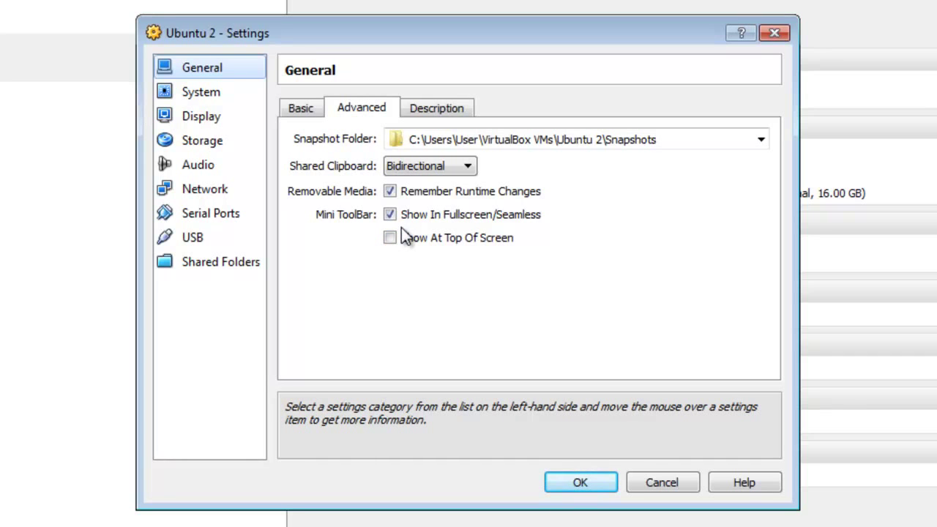
pyautogui.click(443, 113)
pyautogui.click(508, 188)
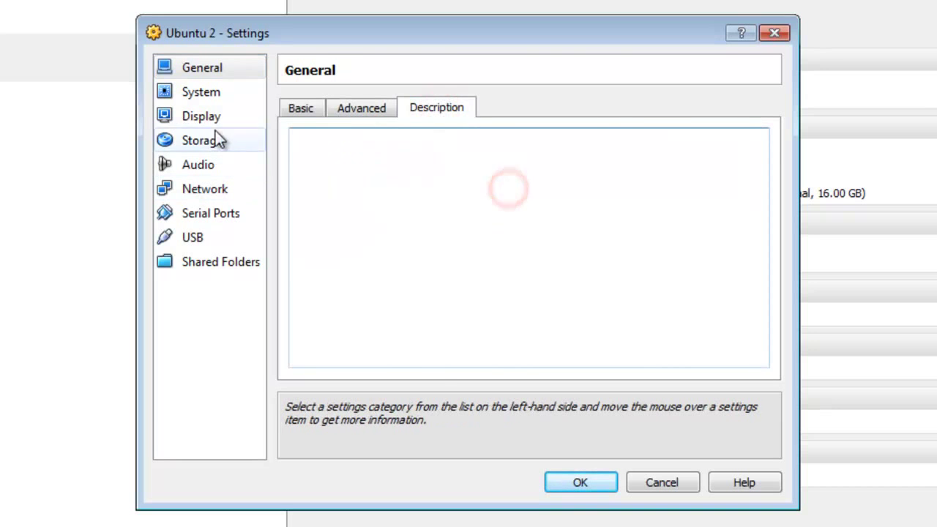
# Review the motherboard, processor and acceleration settings, trying 2 processors and returning the count to 1
pyautogui.click(212, 101)
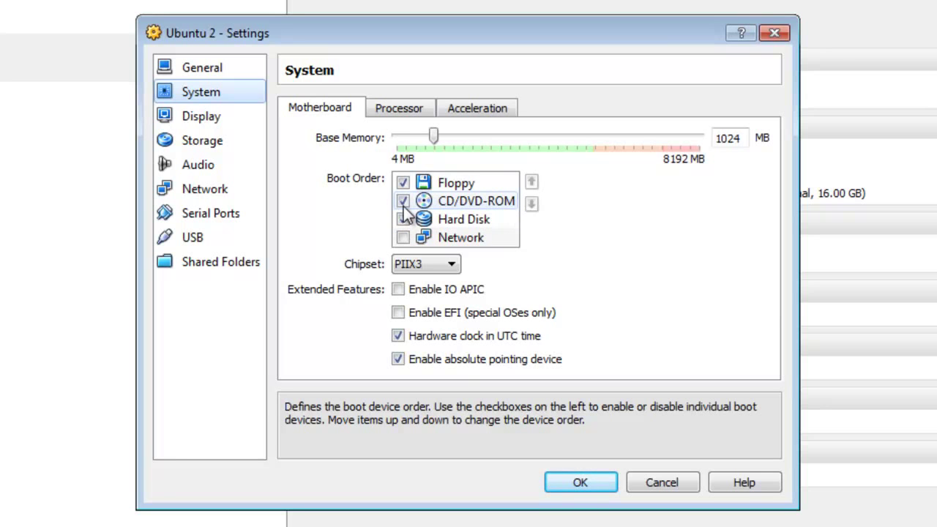
pyautogui.click(414, 108)
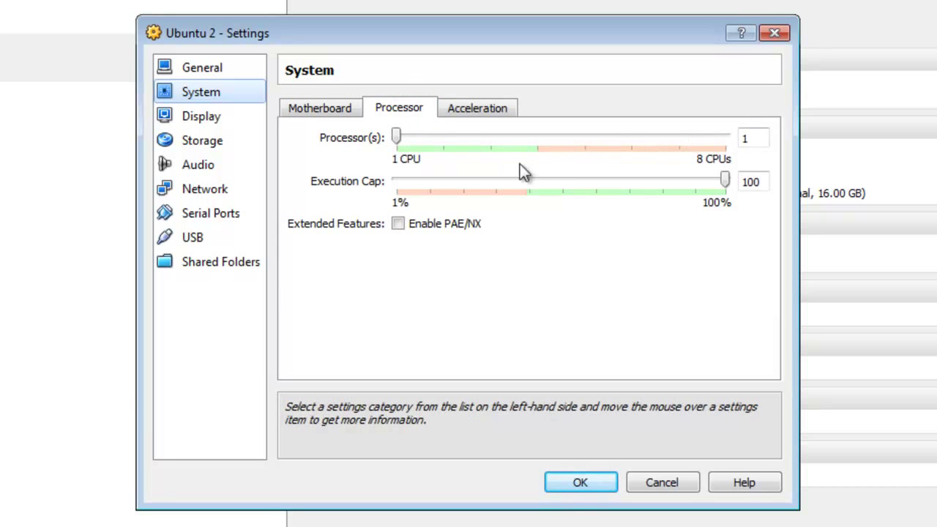
pyautogui.click(440, 136)
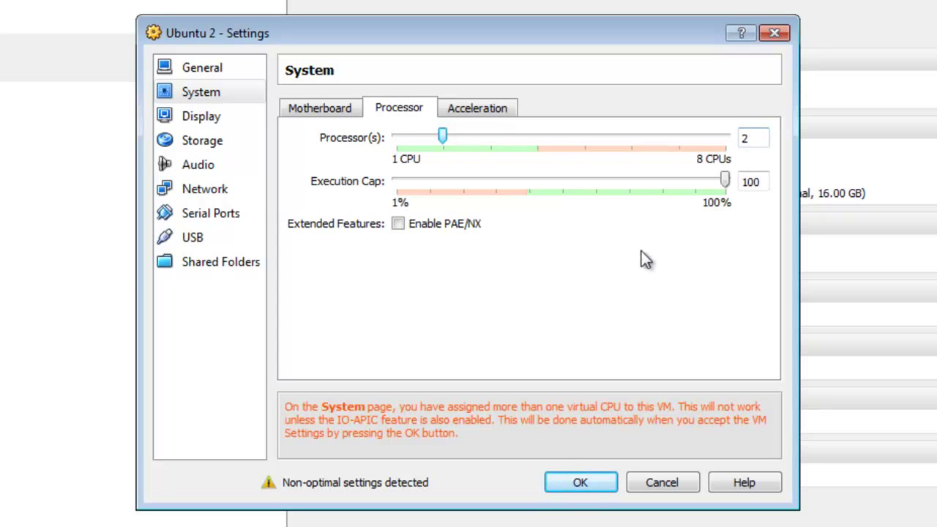
pyautogui.click(396, 136)
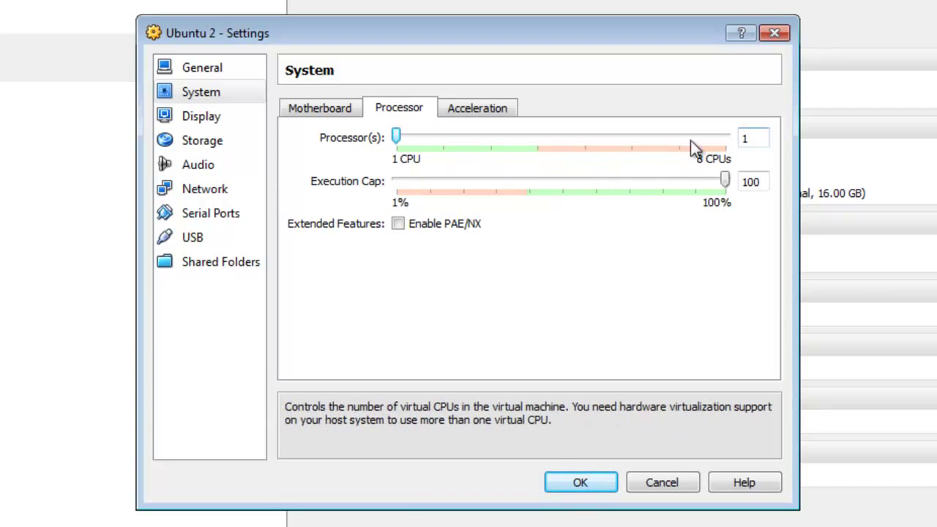
pyautogui.click(490, 110)
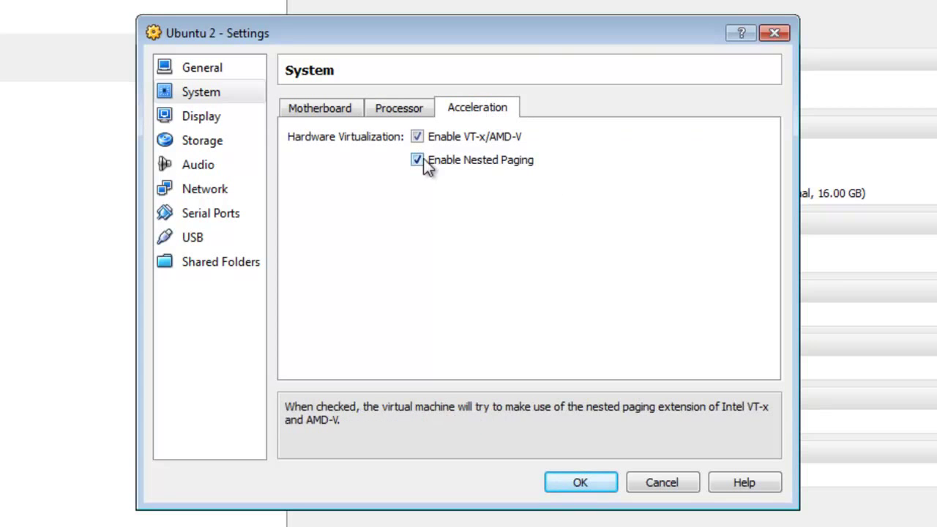
# Review the video and remote display settings, and examine the attributes of the Ubuntu 2.vdi disk in storage
pyautogui.click(209, 119)
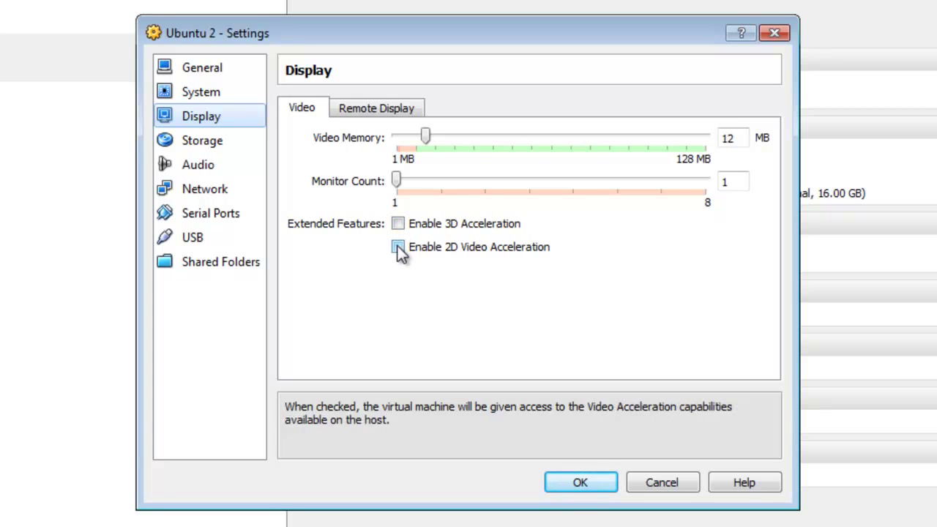
pyautogui.click(371, 109)
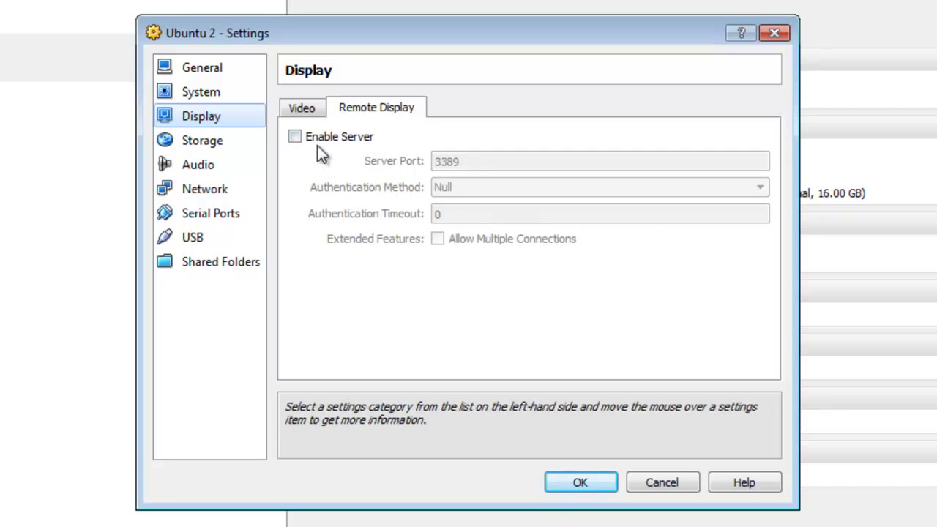
pyautogui.click(295, 137)
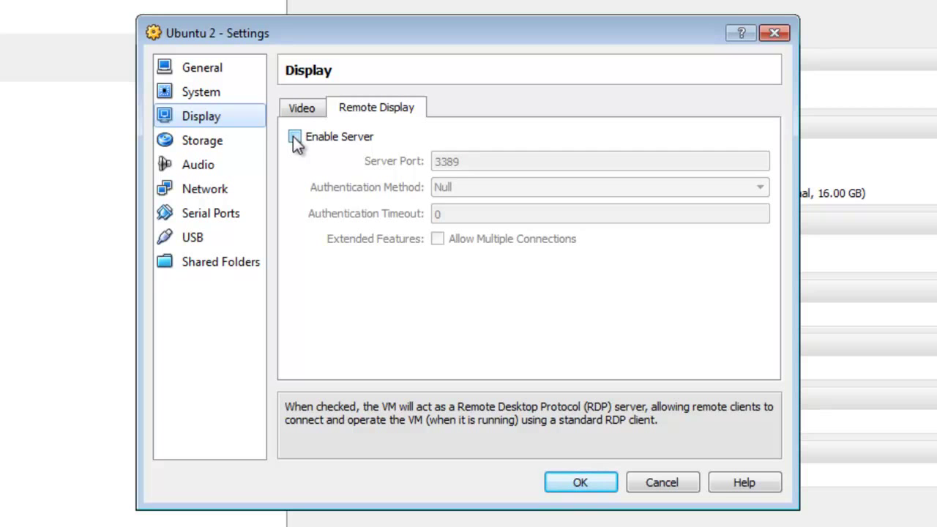
pyautogui.click(185, 144)
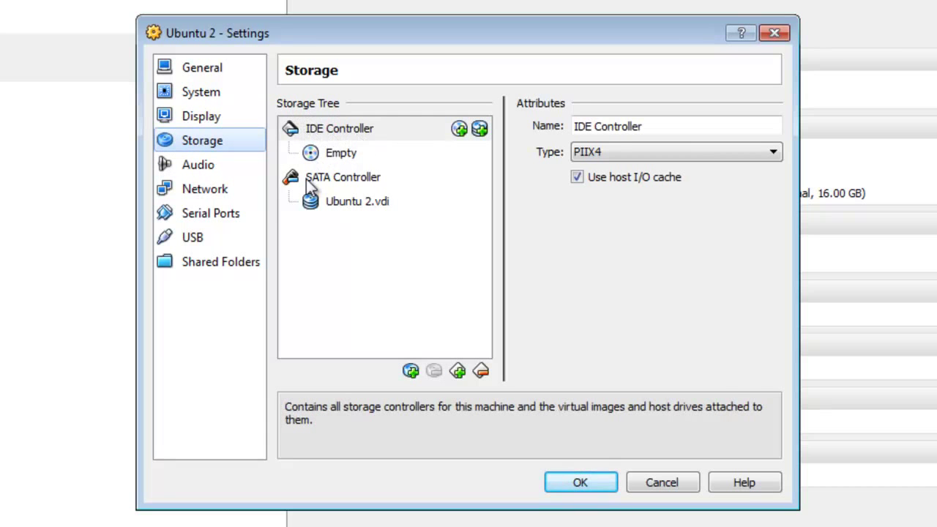
pyautogui.click(337, 207)
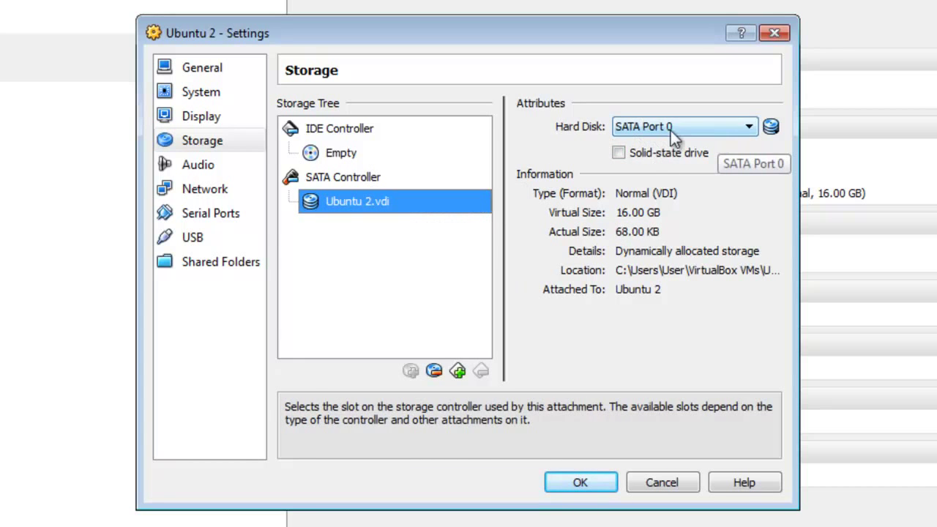
# Load ubuntu-10.10-desktop-i386.iso from the Software share's Linux\Ubuntu 10.10 folder into the empty IDE CD/DVD drive as a Live CD/DVD
pyautogui.click(316, 153)
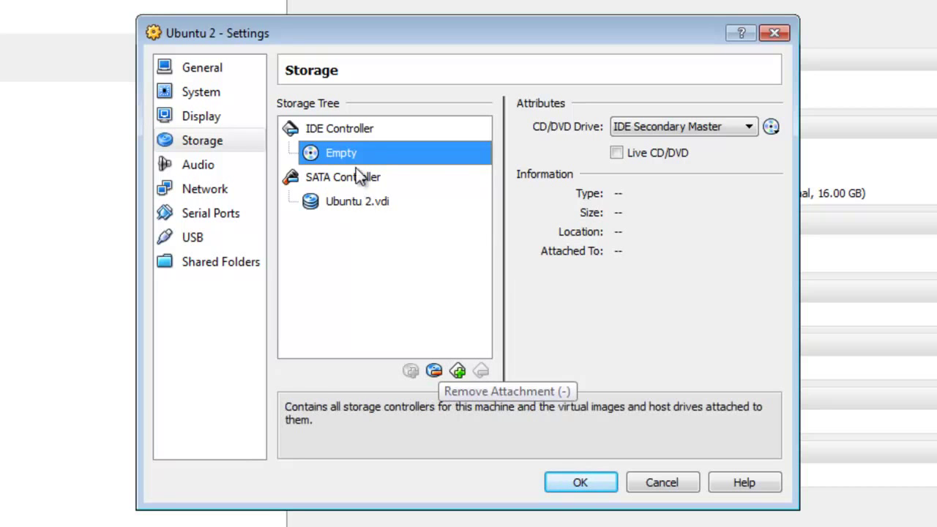
pyautogui.click(773, 127)
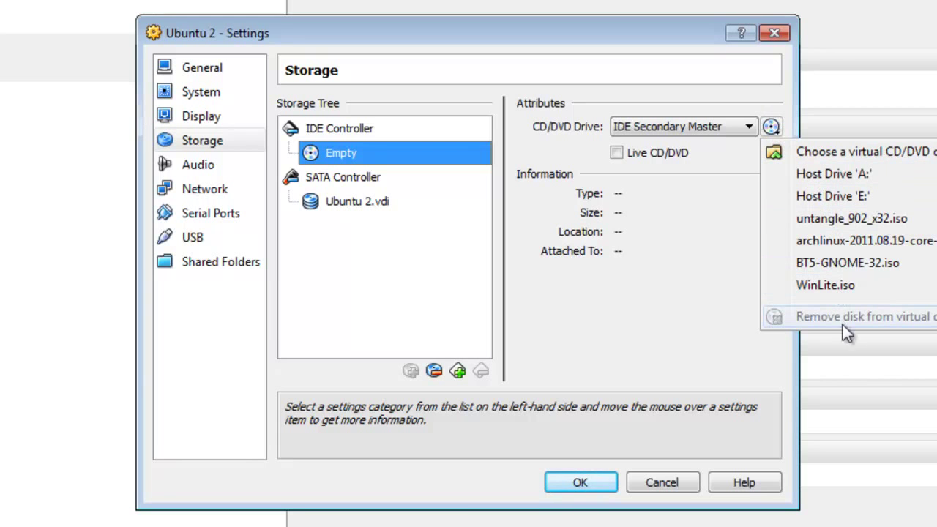
pyautogui.click(821, 154)
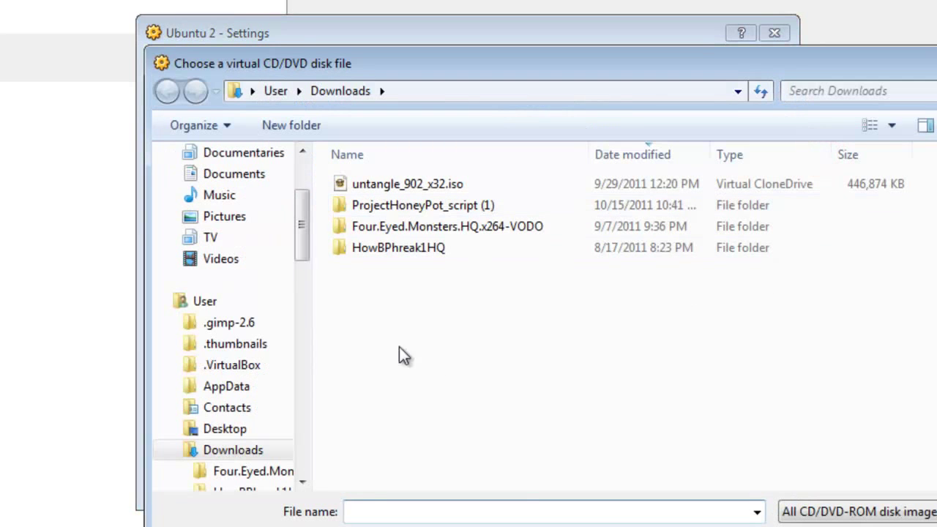
pyautogui.moveTo(296, 233); pyautogui.dragTo(301, 434)
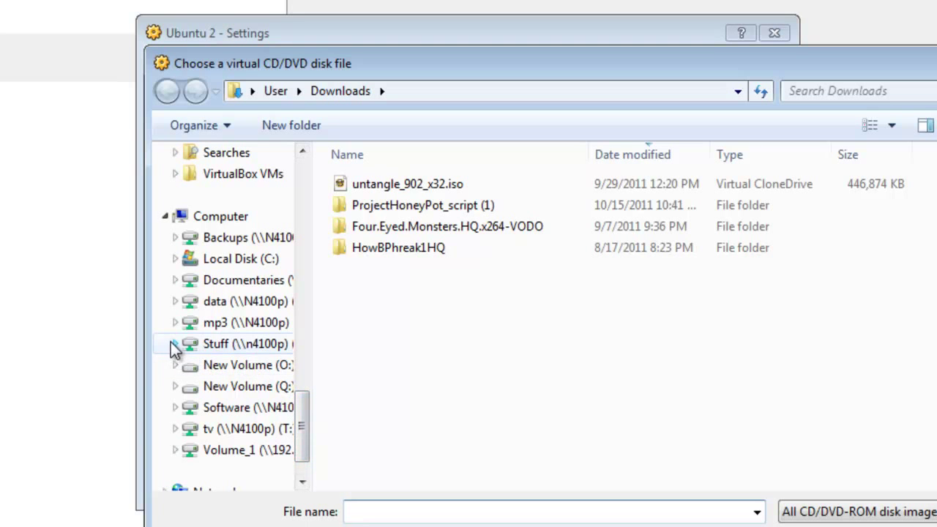
pyautogui.click(175, 407)
pyautogui.scroll(-1, 180, 406)
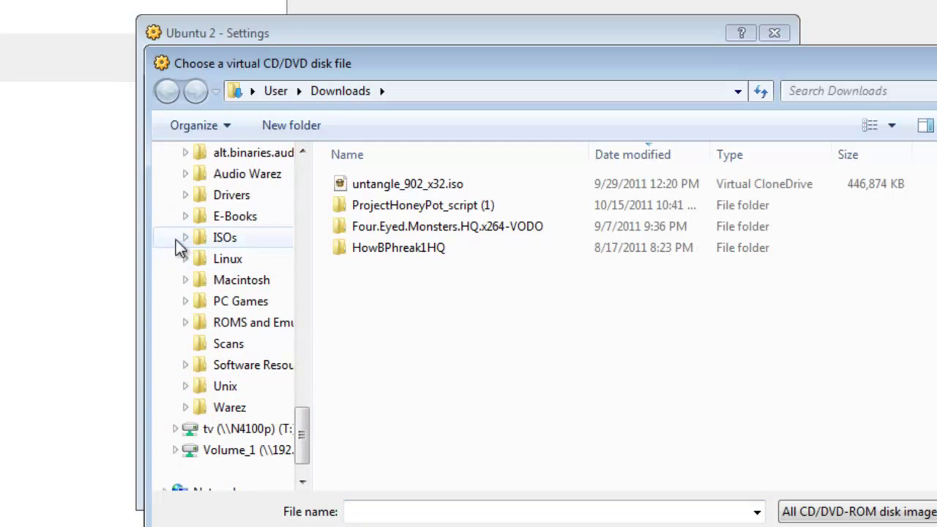
pyautogui.click(186, 259)
pyautogui.scroll(-1, 185, 272)
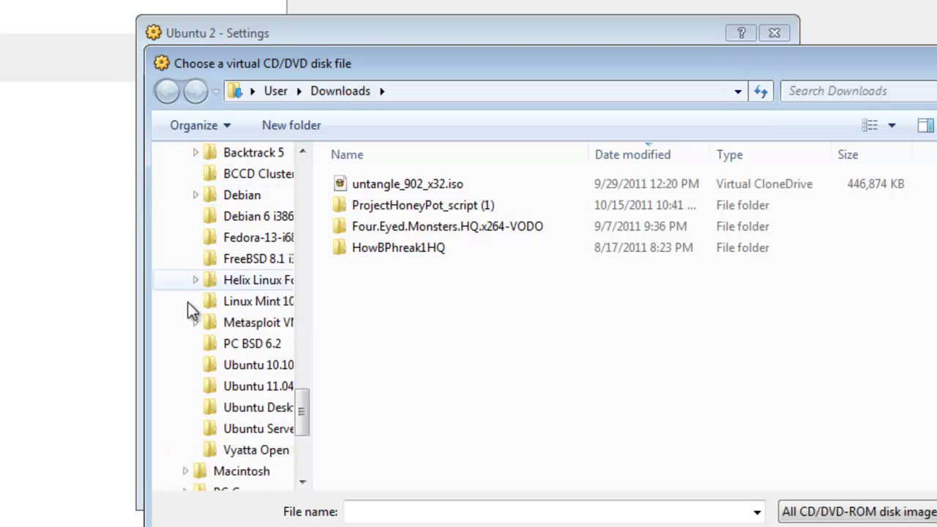
pyautogui.moveTo(311, 444); pyautogui.dragTo(482, 437)
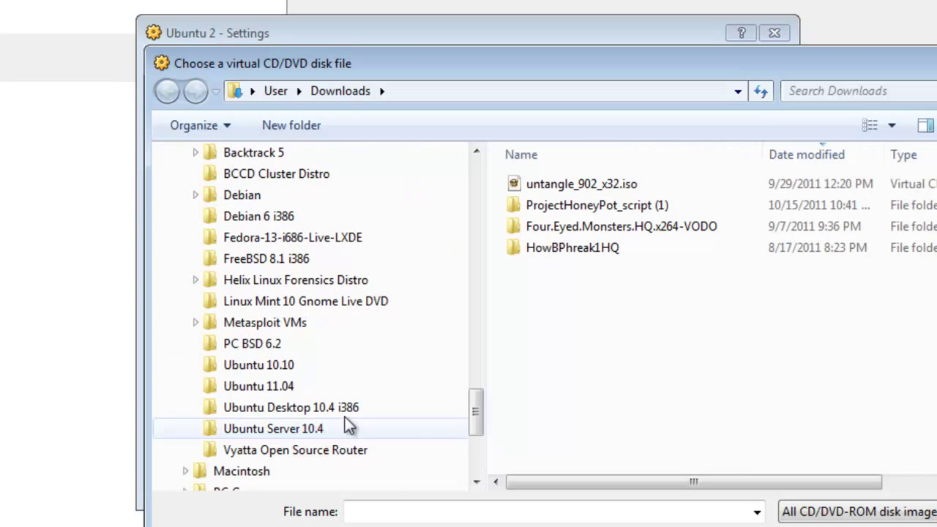
pyautogui.click(282, 371)
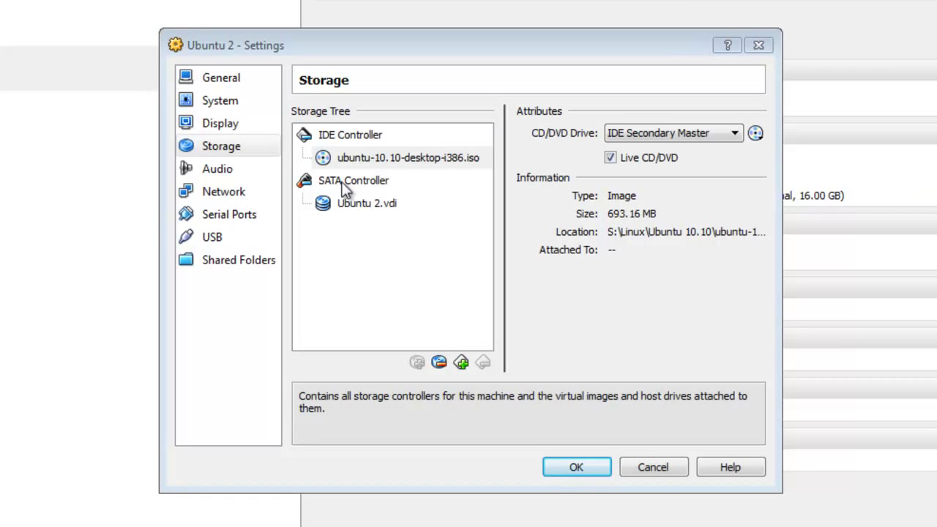
# Check the Ubuntu 2.vdi disk attributes again and look through the host audio driver options
pyautogui.click(353, 205)
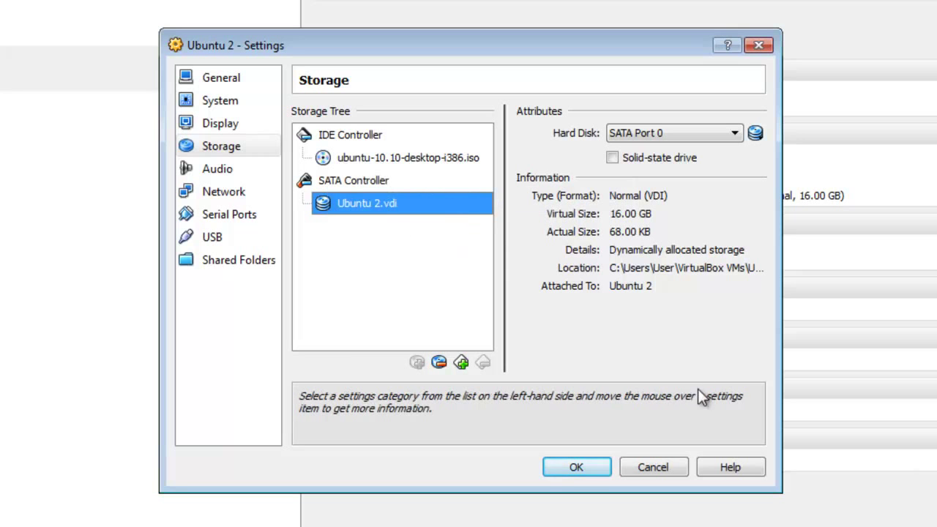
pyautogui.click(207, 166)
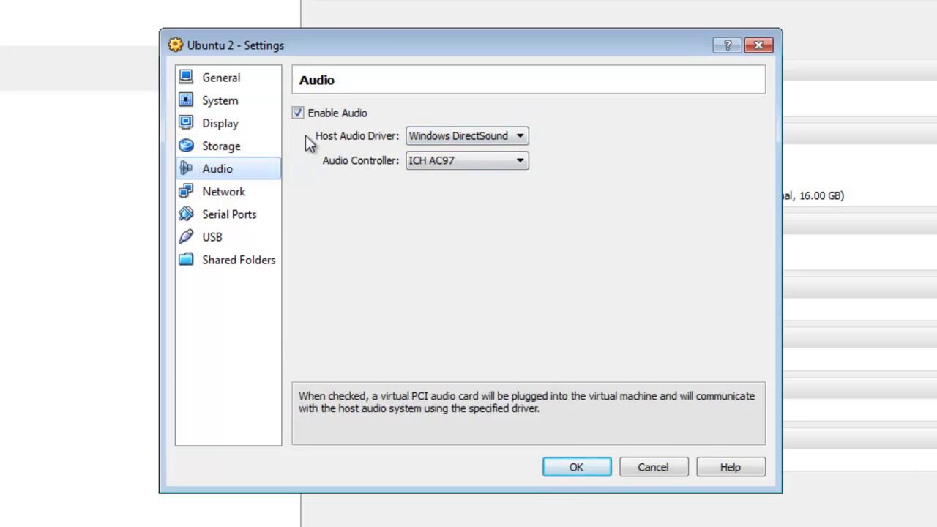
pyautogui.click(463, 140)
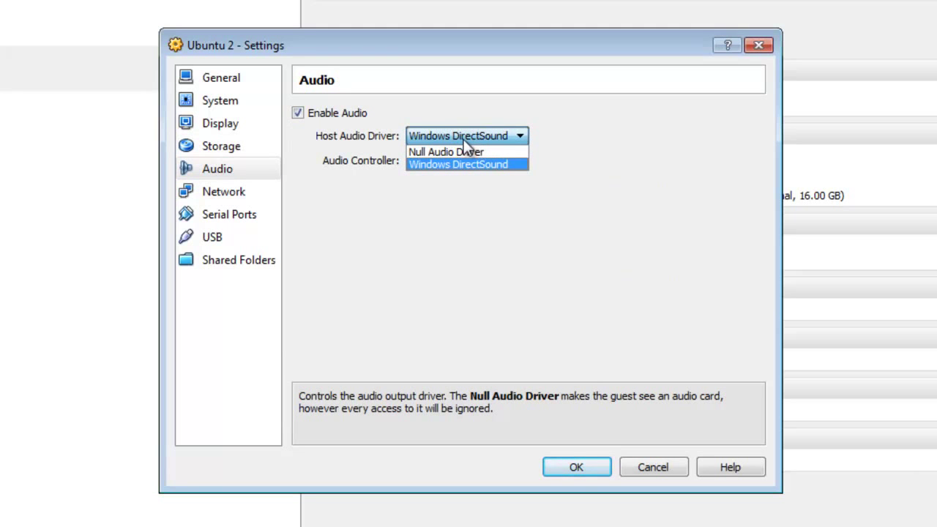
pyautogui.click(465, 139)
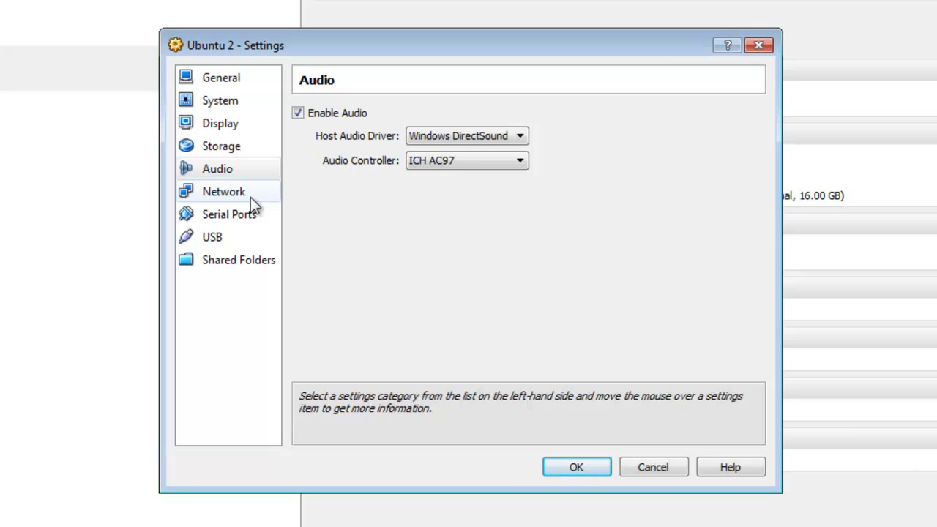
# Examine the attachment types available for network Adapter 1, keeping it attached to NAT
pyautogui.click(251, 197)
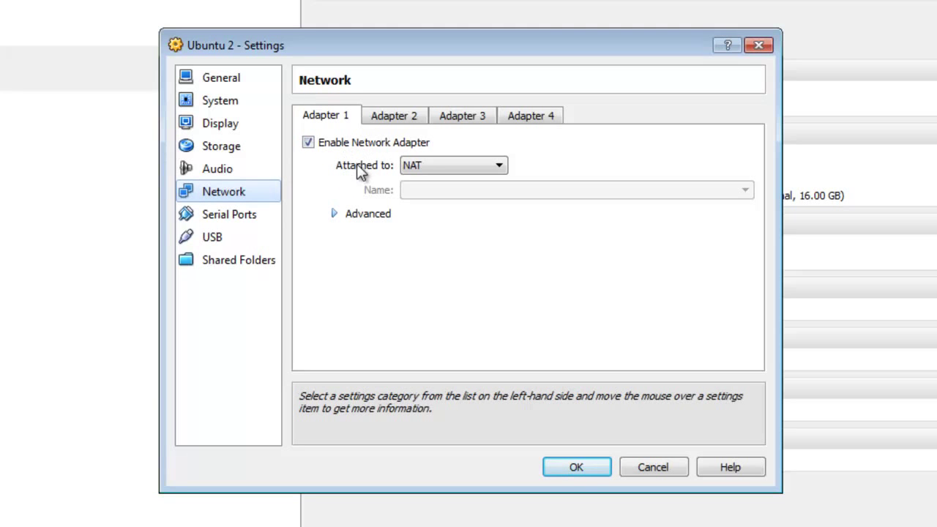
pyautogui.click(414, 166)
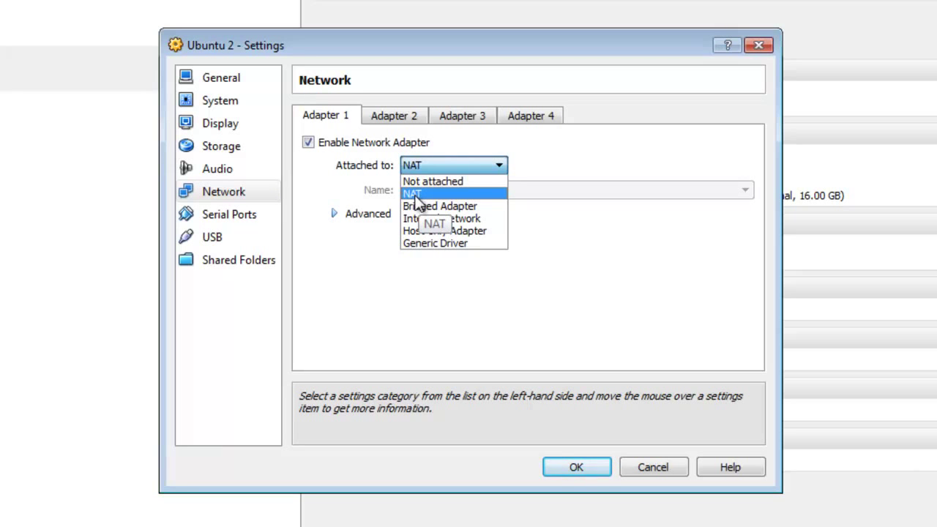
pyautogui.click(414, 195)
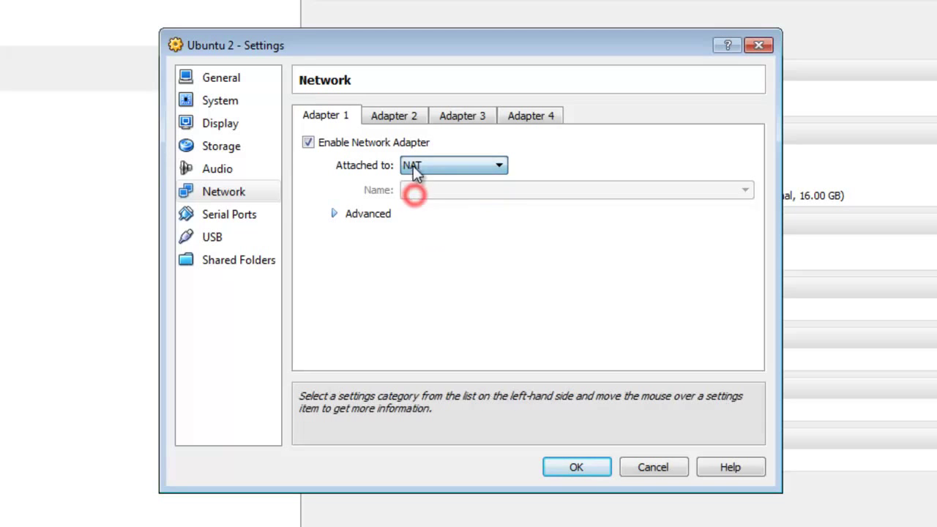
pyautogui.click(417, 165)
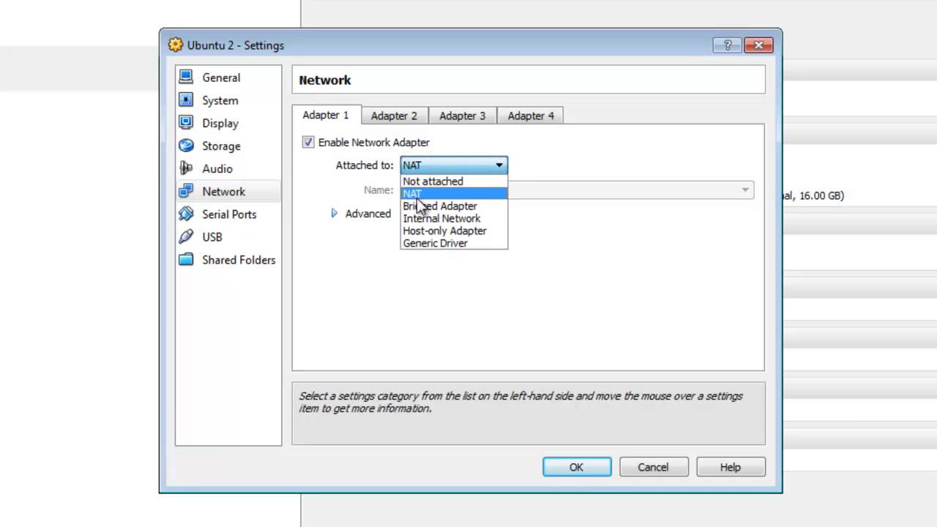
pyautogui.click(415, 193)
# Attach network Adapter 1 to a Bridged Adapter using Intel(R) PRO/1000 EB Network Connection with I/O Acceleration #2
pyautogui.click(414, 162)
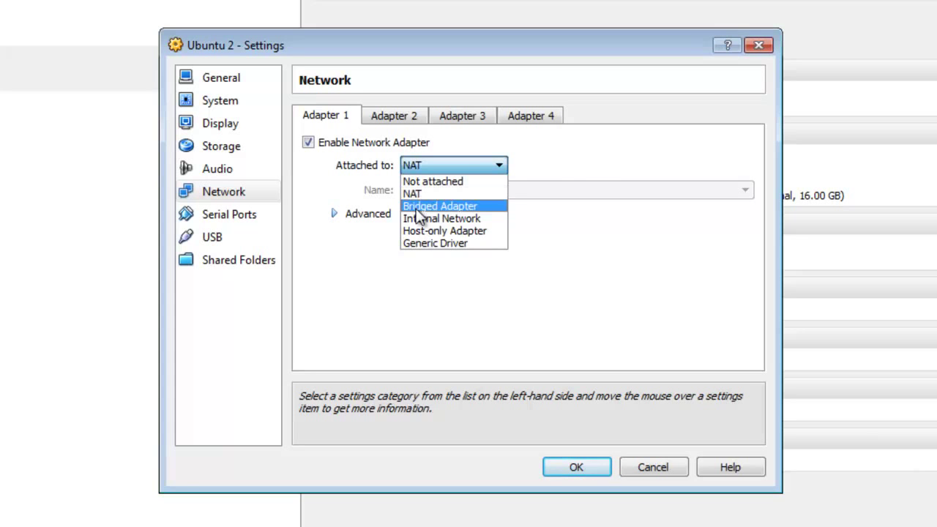
pyautogui.click(417, 207)
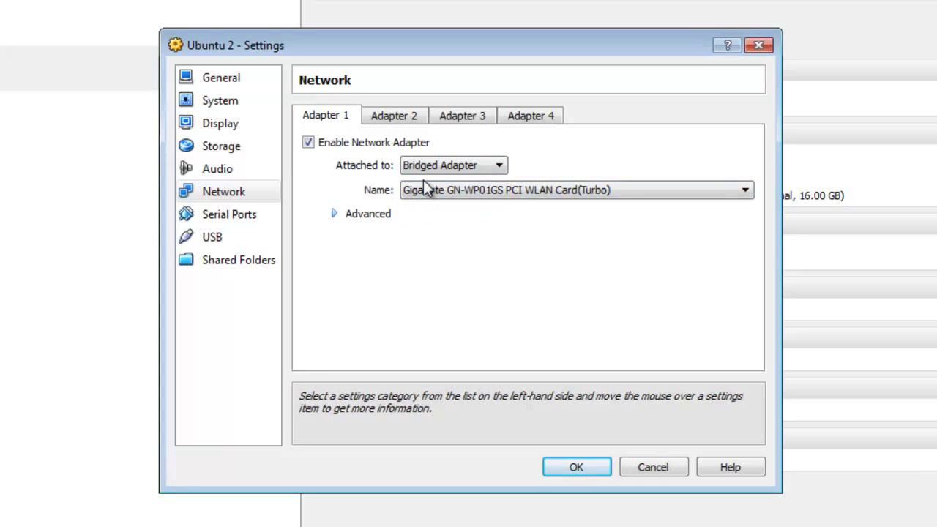
pyautogui.click(425, 192)
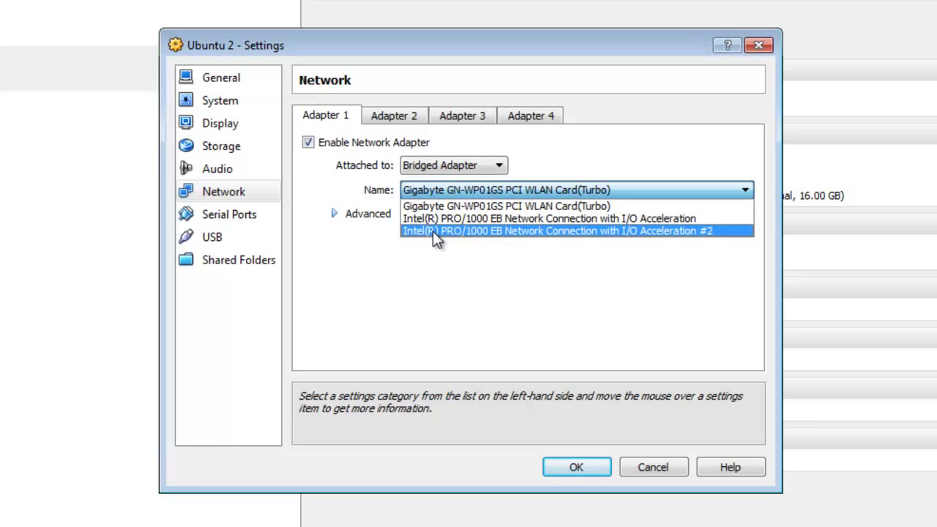
pyautogui.click(433, 231)
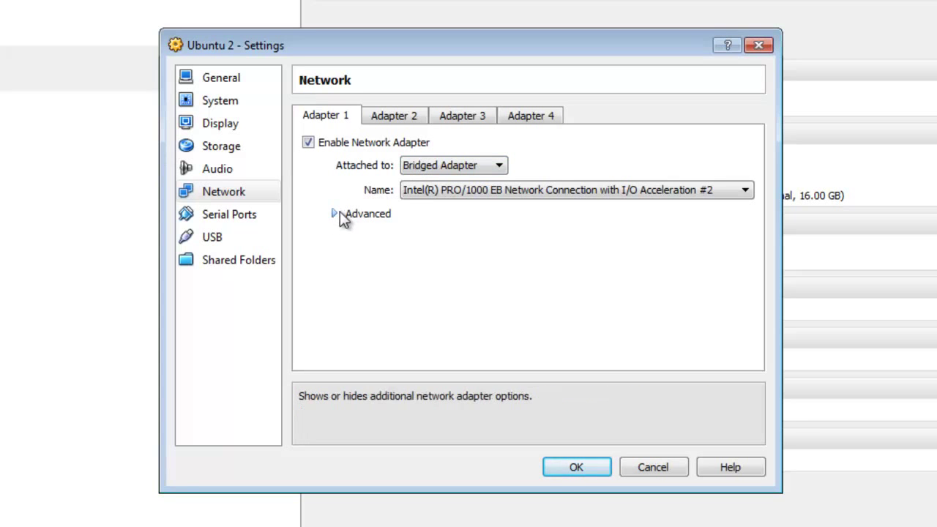
# Attach network Adapter 1 to Internal Network and check which internal network names are offered
pyautogui.click(446, 166)
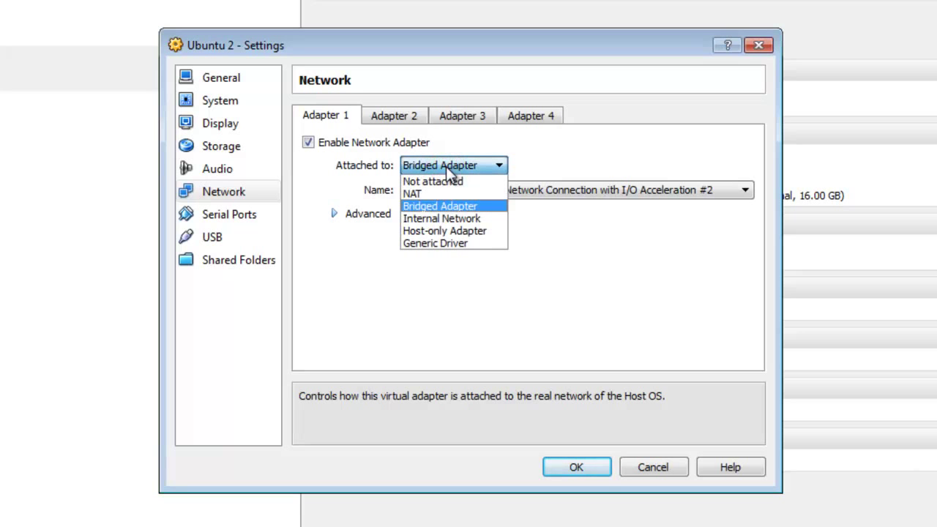
pyautogui.click(445, 221)
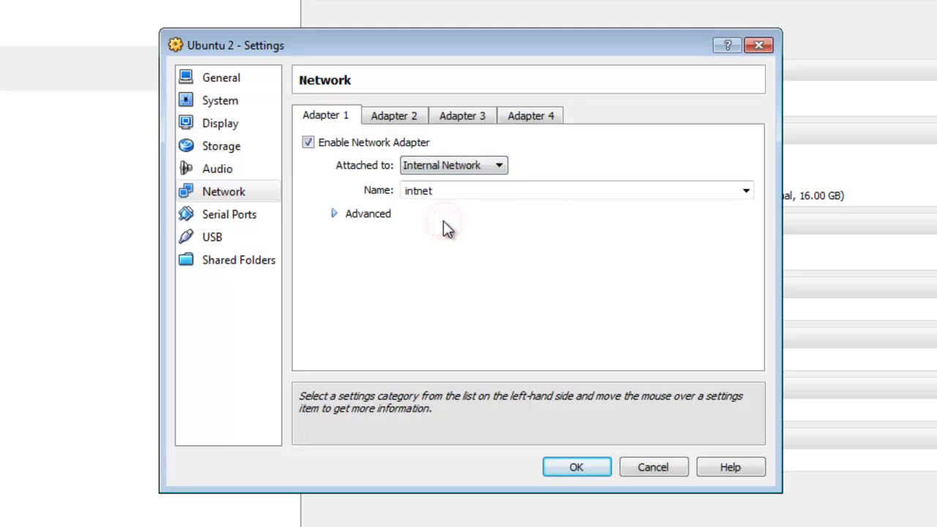
pyautogui.click(746, 190)
pyautogui.click(746, 191)
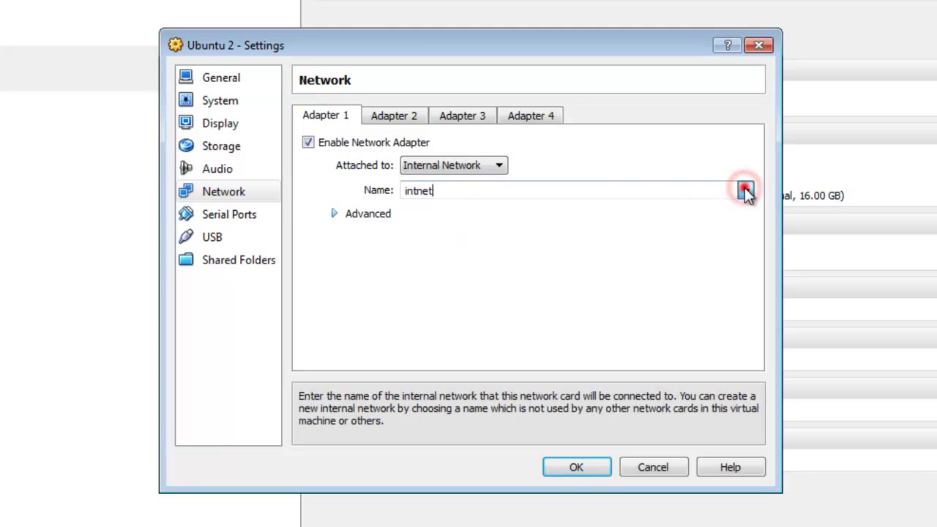
# Attach network Adapter 1 to Host-only Adapter and check which host-only adapters can be selected
pyautogui.click(497, 167)
pyautogui.click(470, 231)
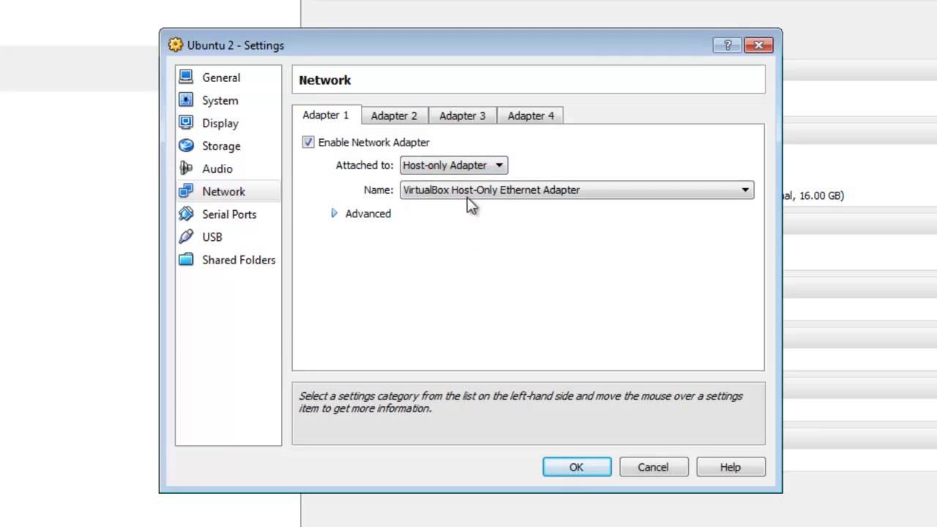
pyautogui.click(432, 197)
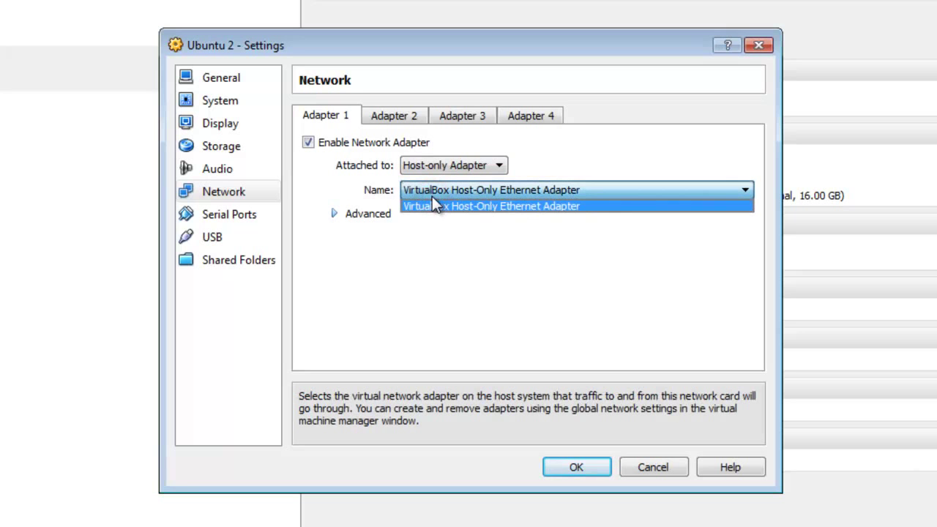
pyautogui.click(432, 195)
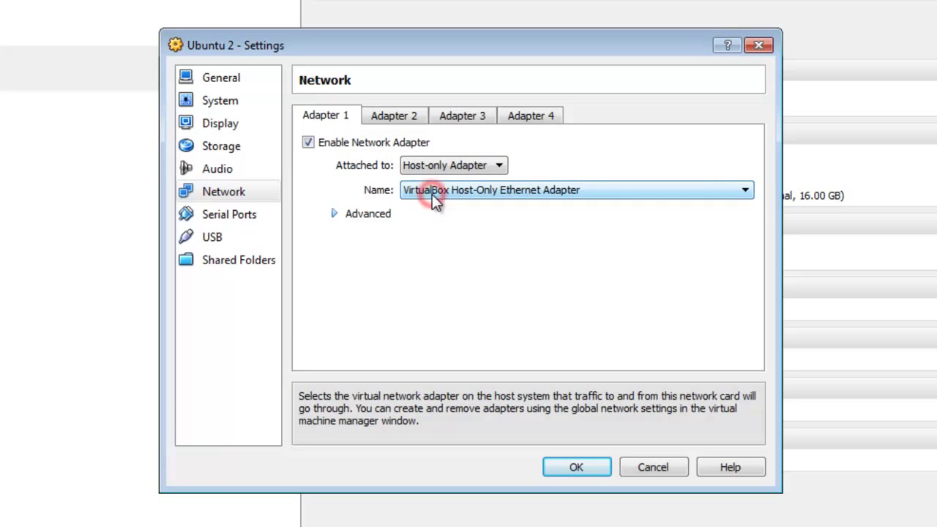
# Try the Generic Driver attachment for network Adapter 1 and examine its driver names, advanced options and adapter types
pyautogui.click(436, 165)
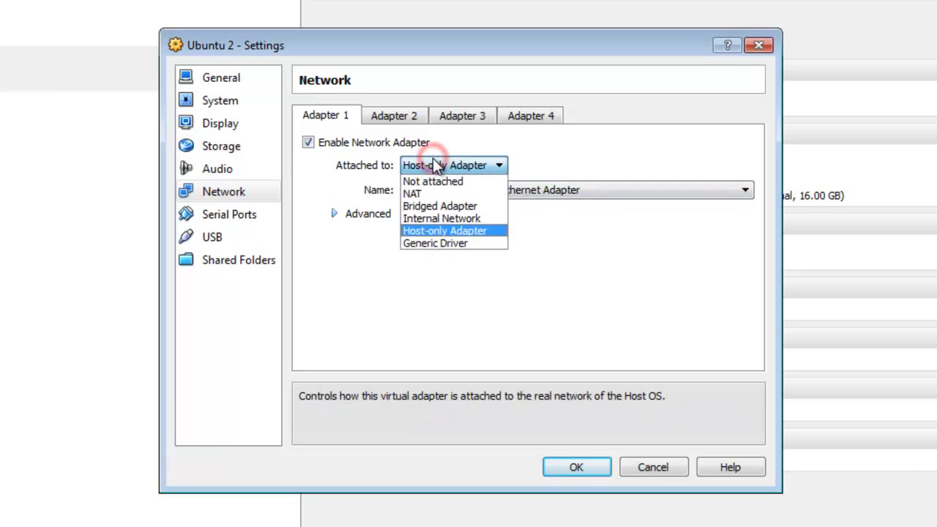
pyautogui.click(449, 243)
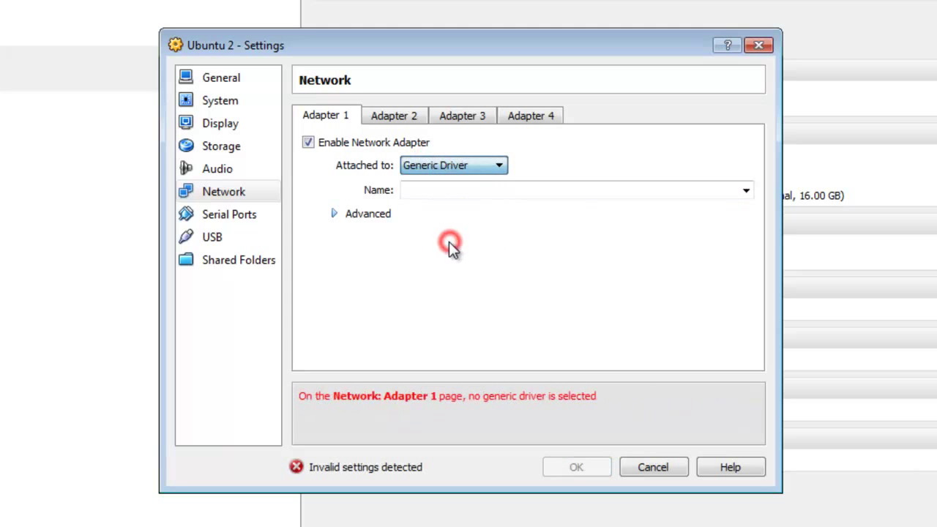
pyautogui.click(746, 190)
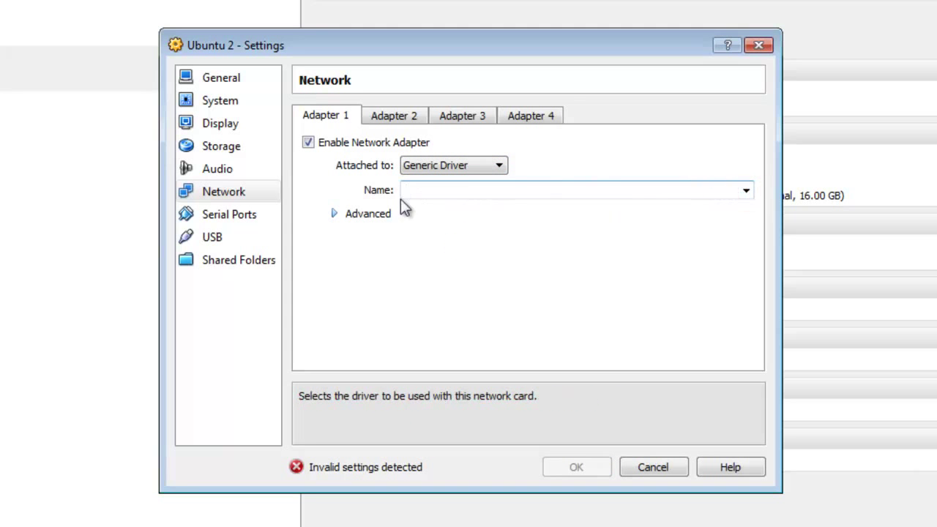
pyautogui.click(342, 213)
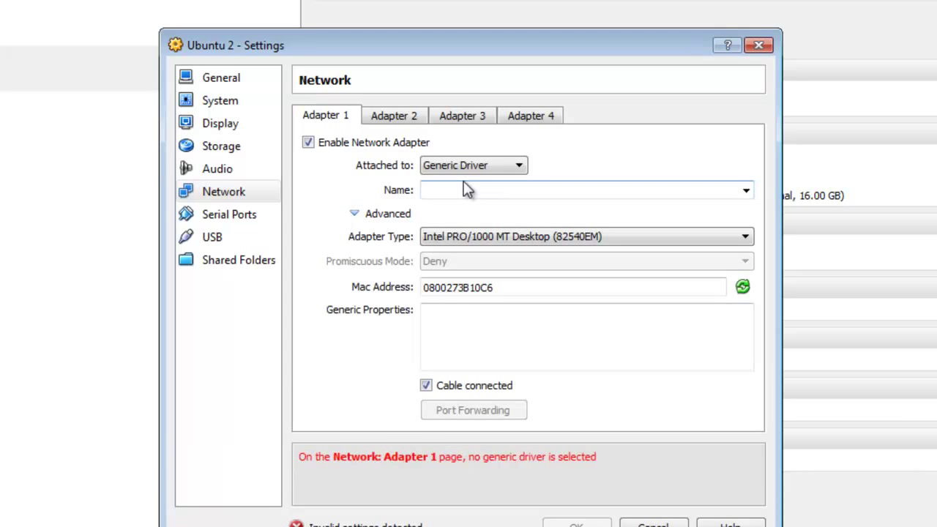
pyautogui.click(490, 189)
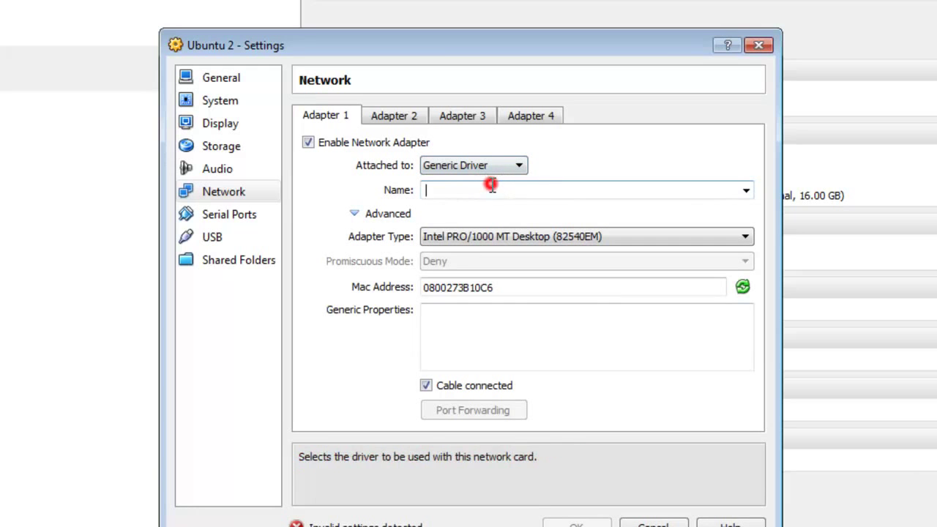
pyautogui.click(439, 235)
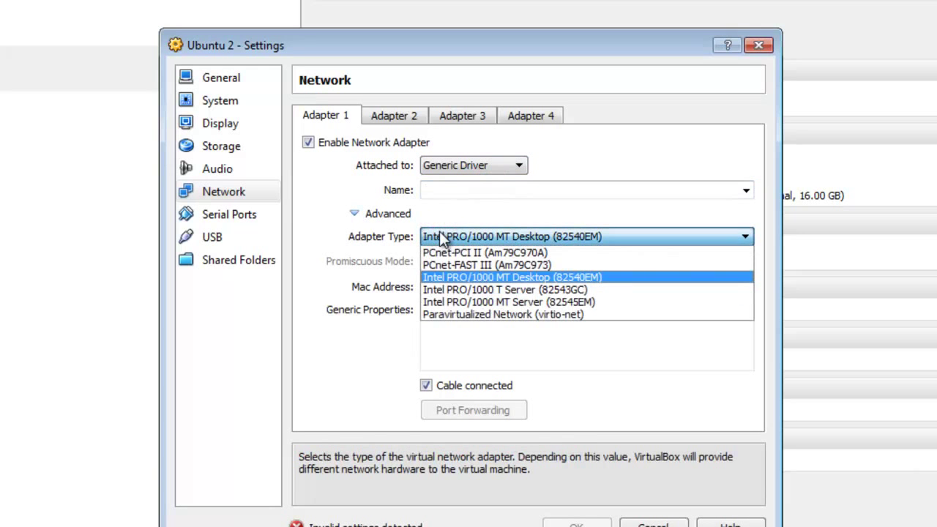
pyautogui.click(439, 229)
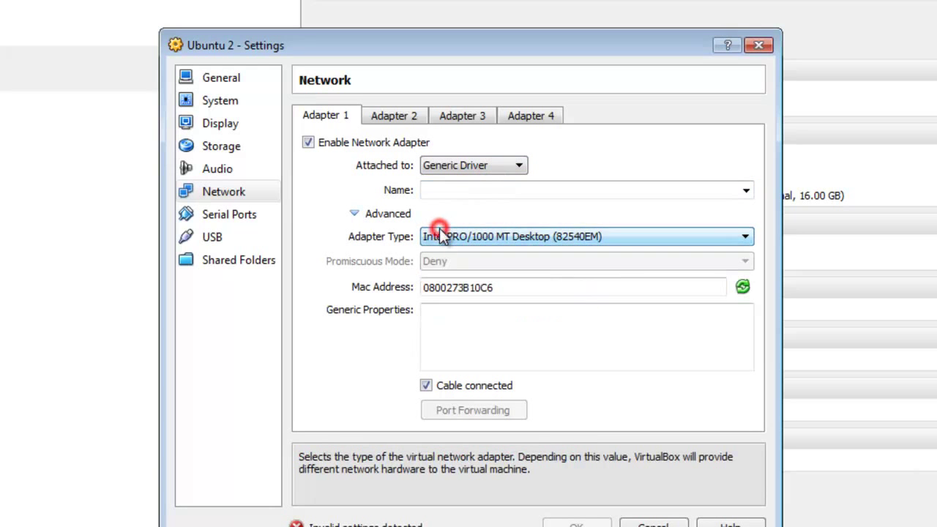
# Attach network Adapter 1 to Bridged Adapter again and check the Adapter 2 settings
pyautogui.click(451, 168)
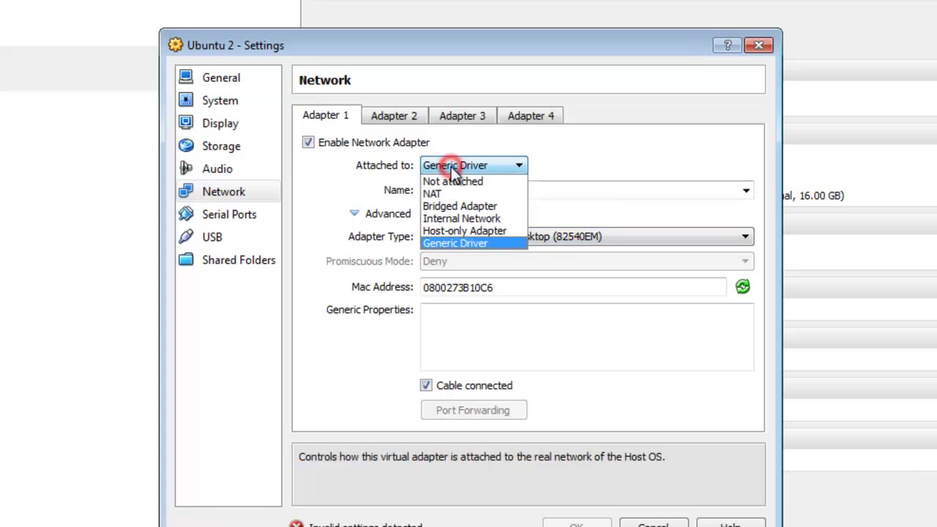
pyautogui.click(457, 205)
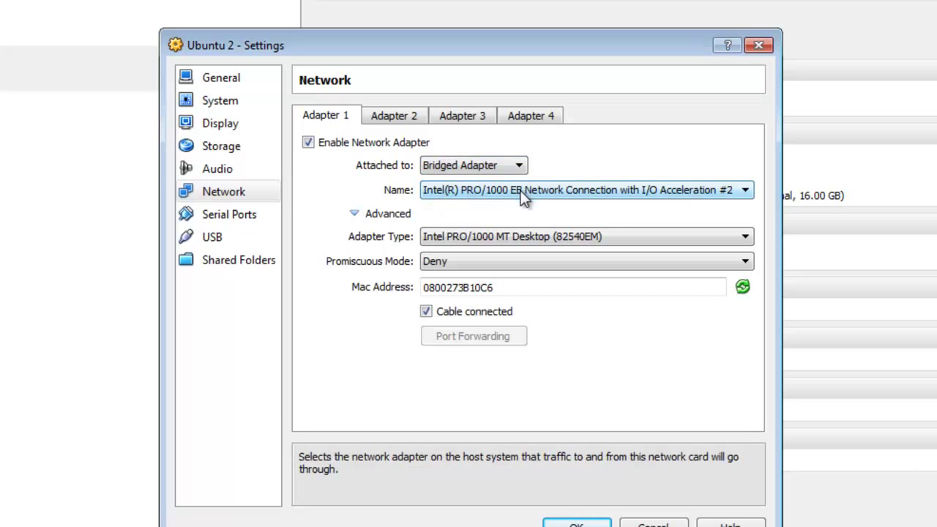
pyautogui.click(409, 120)
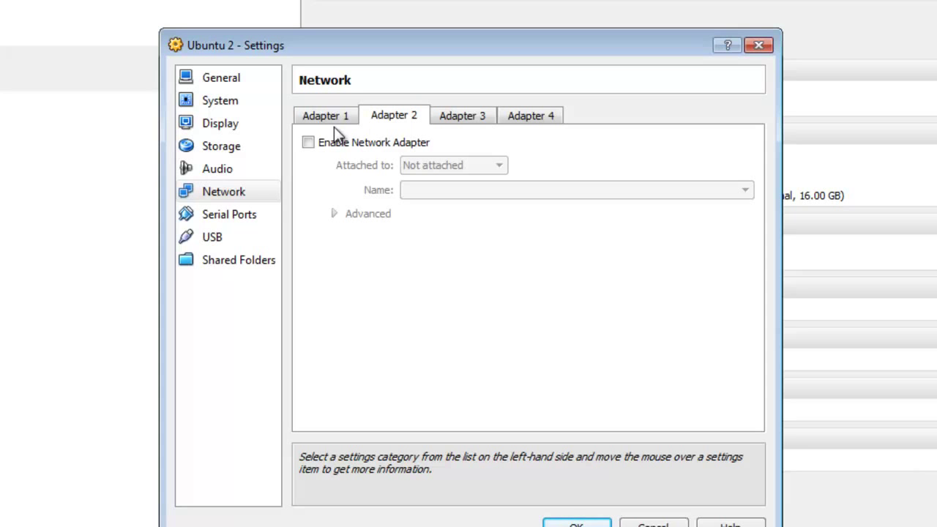
# Examine the serial port settings for Port 1 and Port 2
pyautogui.click(214, 223)
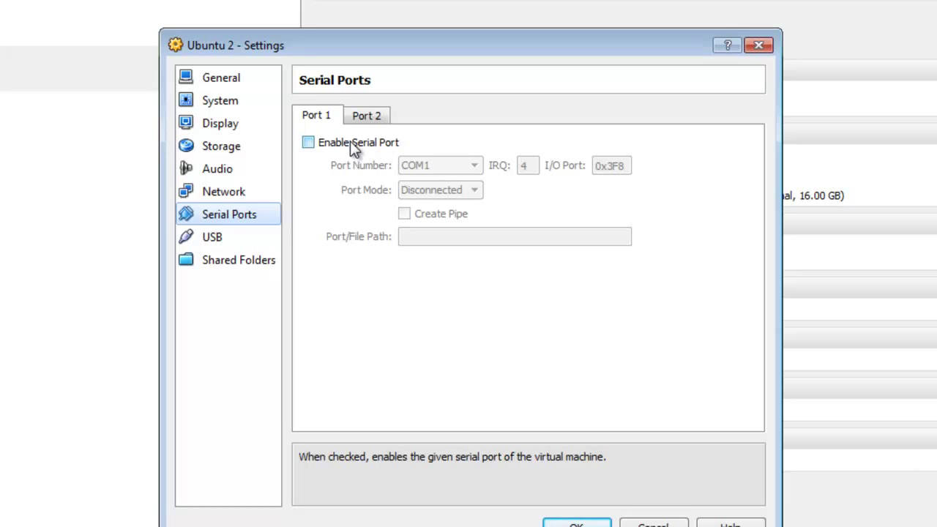
pyautogui.click(364, 117)
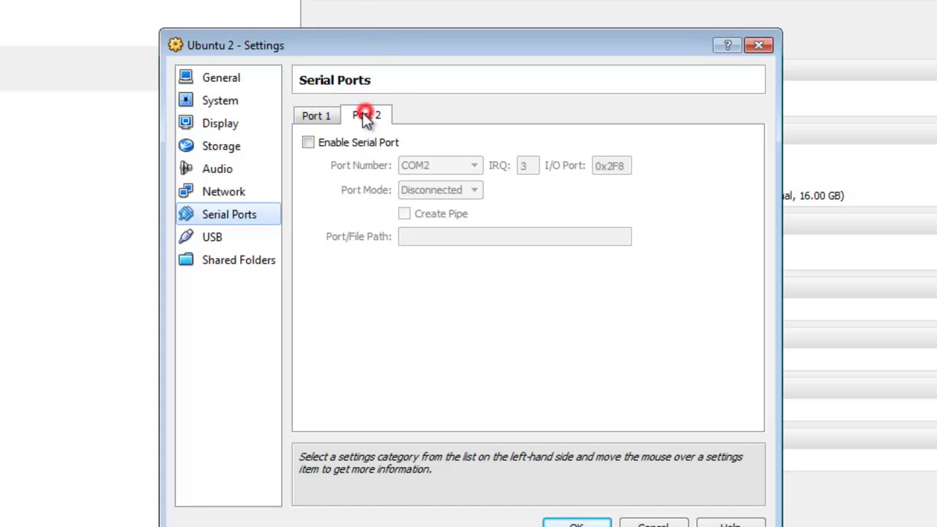
pyautogui.click(310, 117)
pyautogui.click(388, 118)
# Review the USB and shared folder settings, and save the Ubuntu 2 machine settings
pyautogui.click(230, 241)
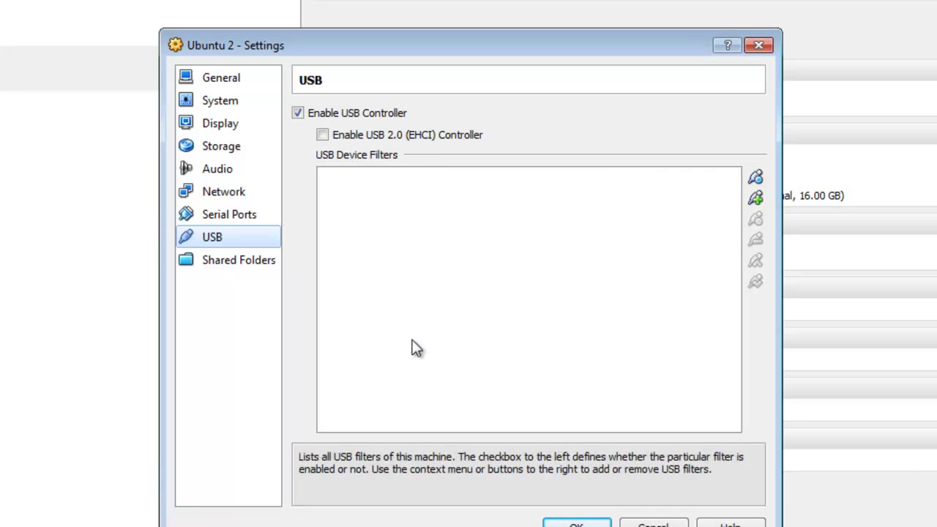
pyautogui.click(226, 256)
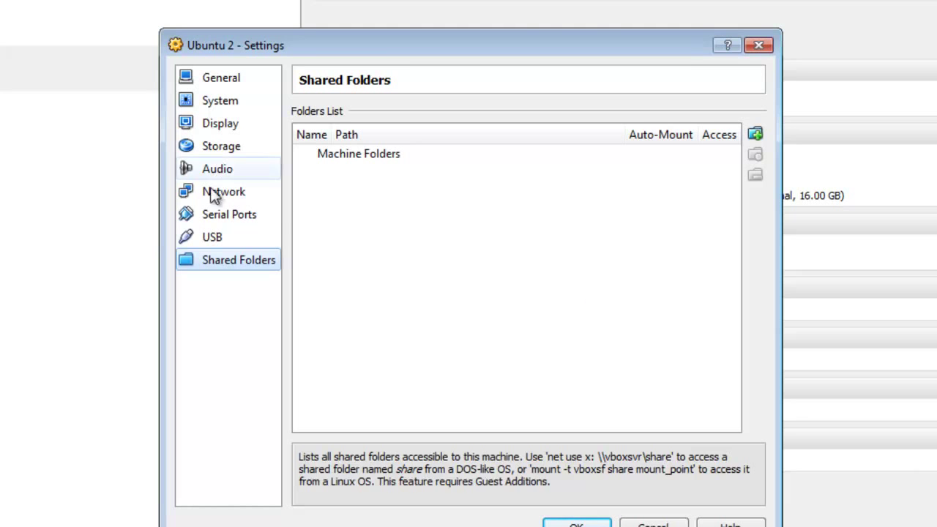
pyautogui.click(575, 524)
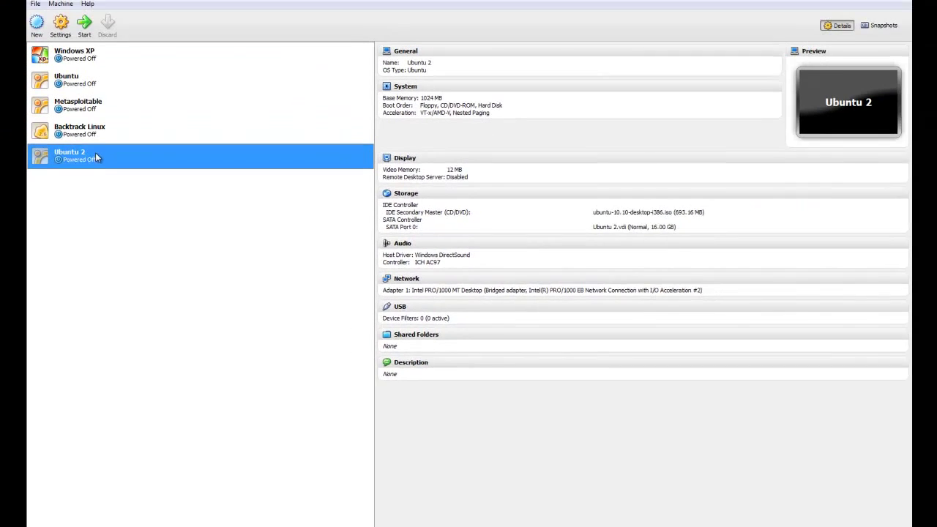
# Start the Ubuntu 2 virtual machine and switch its display to fullscreen
pyautogui.doubleClick(113, 157)
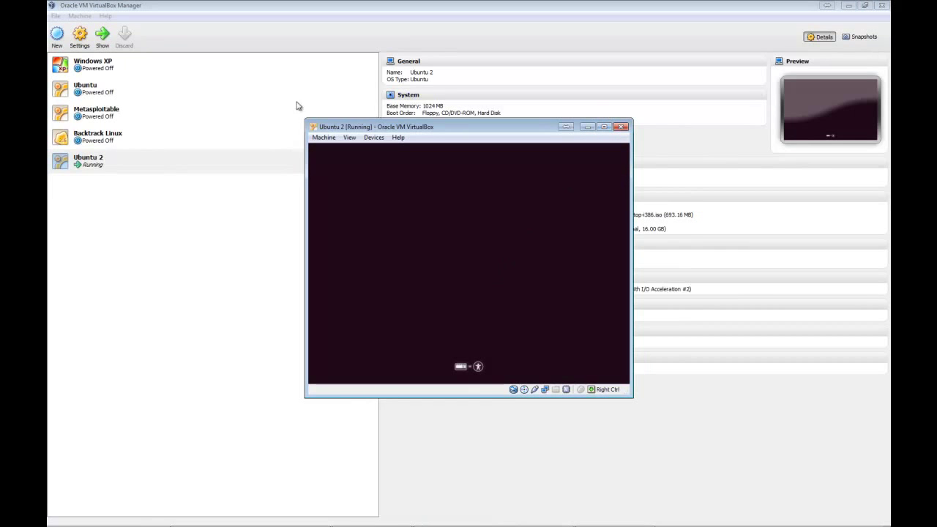
pyautogui.click(324, 137)
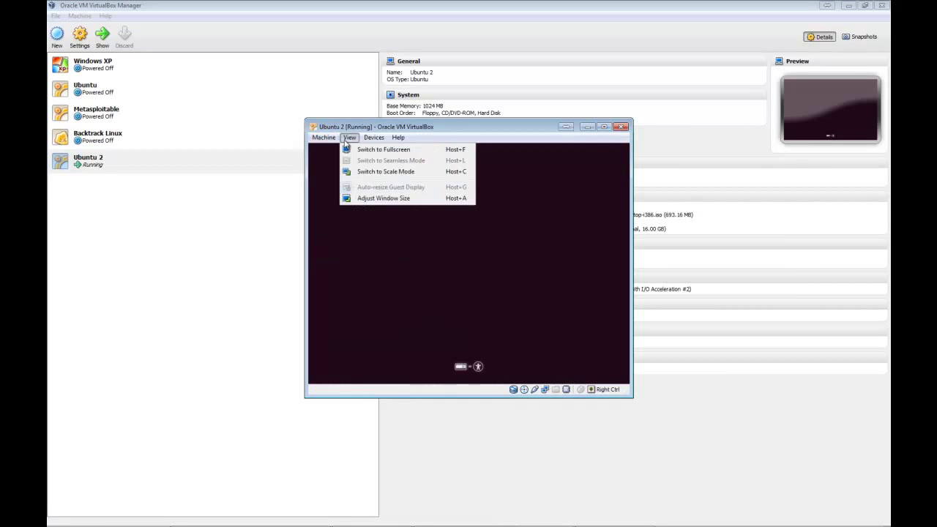
pyautogui.click(348, 151)
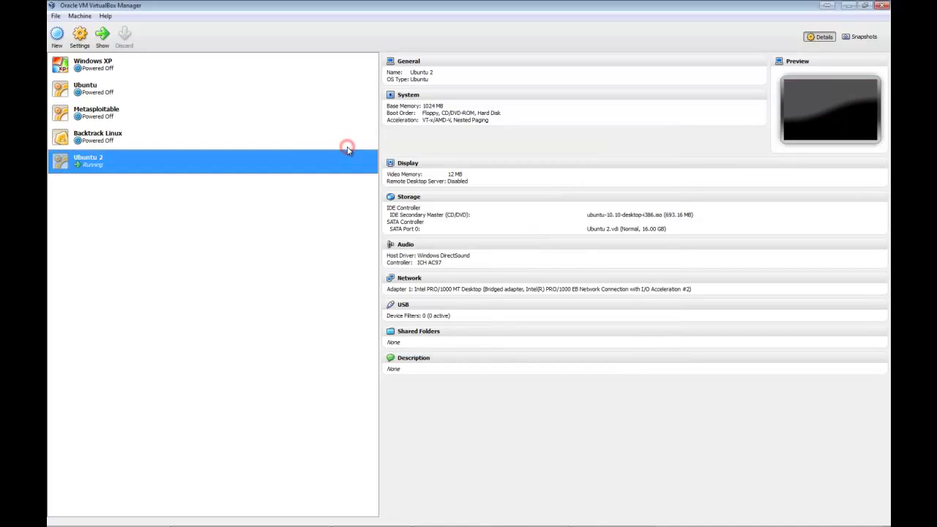